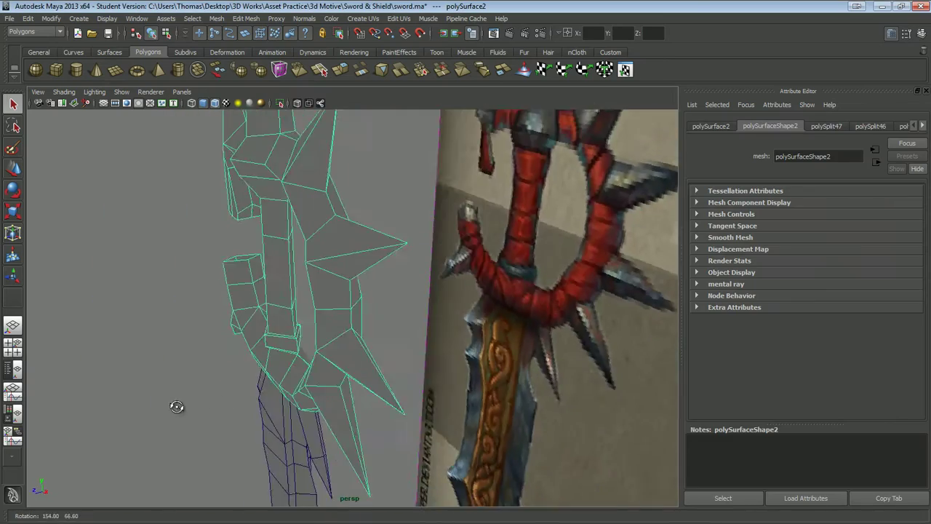
pyautogui.scroll(5, 249, 233)
# Select the vertices at the guard's corner and ready them for moving.
pyautogui.rightClick(249, 233)
pyautogui.click(229, 229)
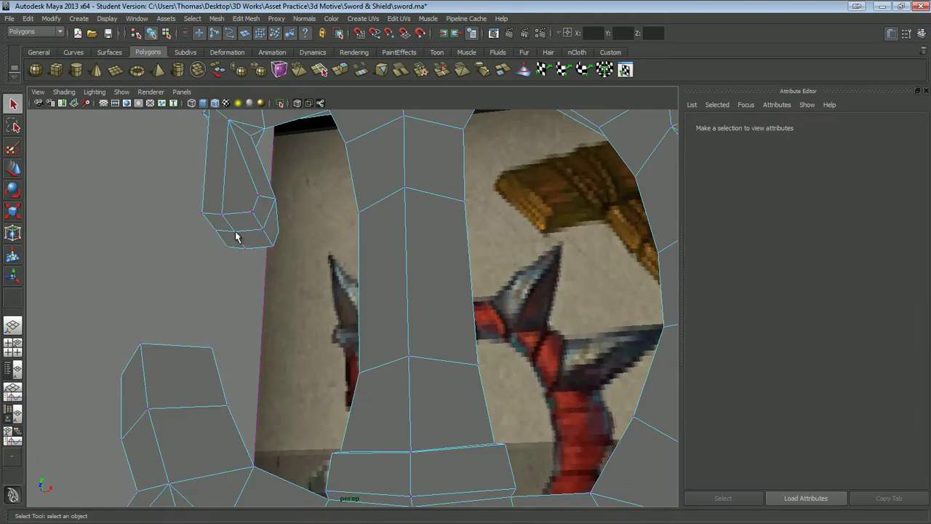
pyautogui.keyDown('alt'); pyautogui.moveTo(235, 235); pyautogui.dragTo(250, 245); pyautogui.keyUp('alt')
pyautogui.moveTo(204, 218); pyautogui.dragTo(249, 245)
pyautogui.press('w')
pyautogui.moveTo(337, 210)
pyautogui.keyDown('alt'); pyautogui.mouseDown()
pyautogui.moveTo(256, 229)
pyautogui.moveTo(347, 225)
pyautogui.moveTo(410, 310)
pyautogui.mouseUp(); pyautogui.keyUp('alt')
# Fill the open hole at the spike's end and frame the new cap face.
pyautogui.rightClick(410, 310)
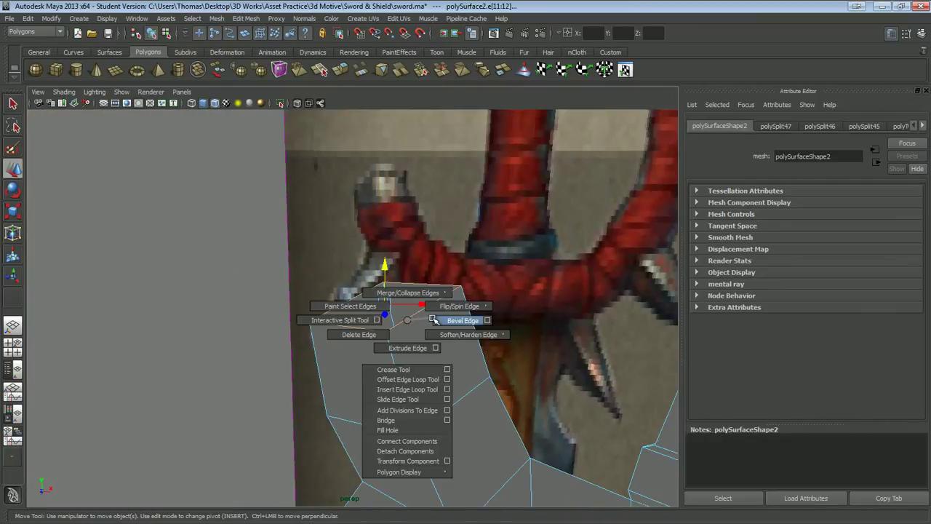
pyautogui.click(405, 429)
pyautogui.moveTo(374, 405)
pyautogui.keyDown('alt'); pyautogui.mouseDown()
pyautogui.moveTo(400, 211)
pyautogui.moveTo(379, 337)
pyautogui.mouseUp(); pyautogui.keyUp('alt')
pyautogui.press('f')
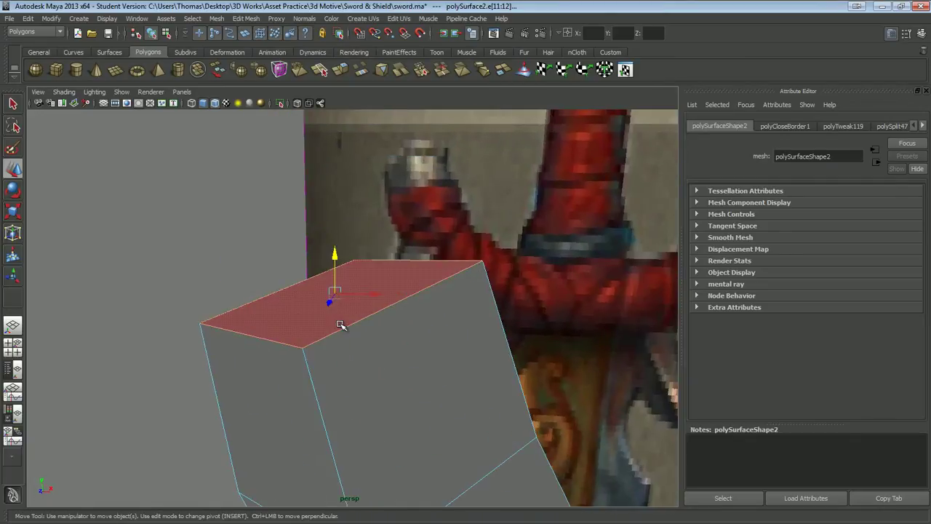
pyautogui.keyDown('alt'); pyautogui.moveTo(306, 312); pyautogui.dragTo(340, 337); pyautogui.keyUp('alt')
pyautogui.keyDown('shift'); pyautogui.moveTo(337, 332); pyautogui.dragTo(337, 332, button='right'); pyautogui.keyUp('shift')
pyautogui.keyDown('alt'); pyautogui.moveTo(337, 332); pyautogui.dragTo(323, 375); pyautogui.keyUp('alt')
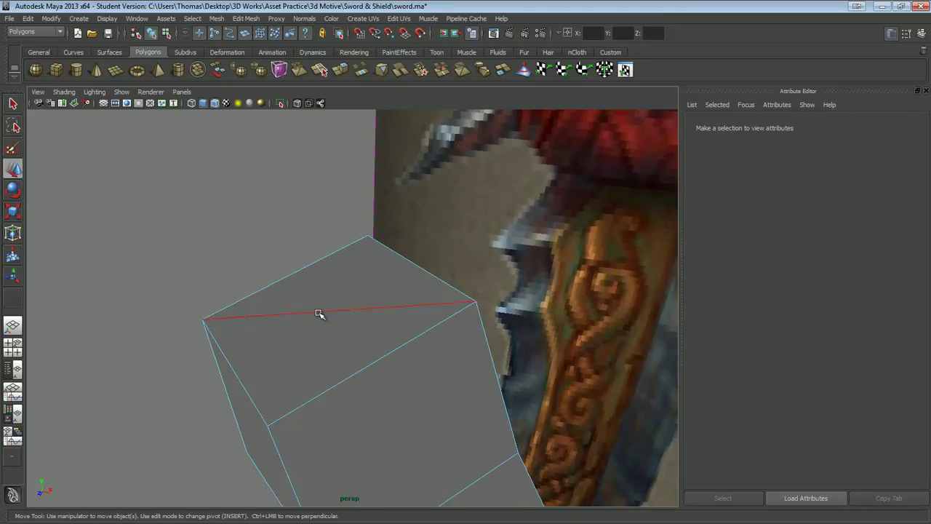
# Split the cap face to a new centre vertex so the spike tapers to a point.
pyautogui.click(319, 314)
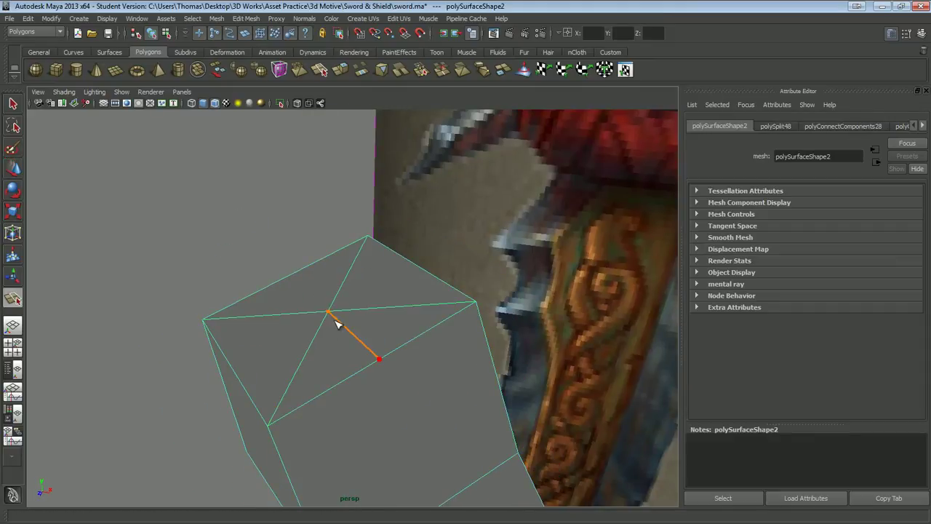
pyautogui.click(379, 358)
pyautogui.click(329, 312)
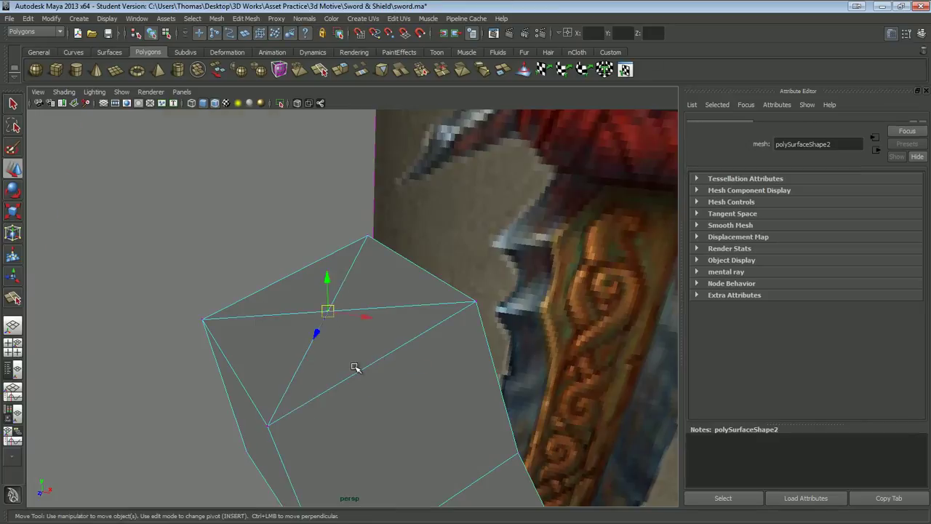
pyautogui.keyDown('alt'); pyautogui.moveTo(328, 312); pyautogui.dragTo(338, 335); pyautogui.keyUp('alt')
pyautogui.moveTo(358, 283)
pyautogui.keyDown('alt'); pyautogui.mouseDown(button='right')
pyautogui.moveTo(584, 351)
pyautogui.moveTo(332, 343)
pyautogui.mouseUp(button='right'); pyautogui.keyUp('alt')
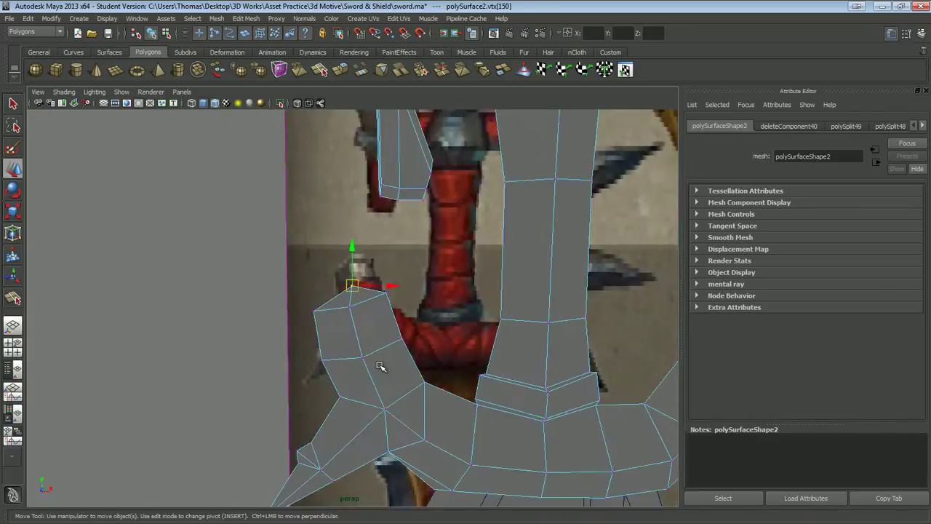
pyautogui.moveTo(333, 342)
pyautogui.keyDown('alt'); pyautogui.mouseDown()
pyautogui.moveTo(444, 383)
pyautogui.moveTo(342, 231)
pyautogui.moveTo(266, 359)
pyautogui.moveTo(332, 301)
pyautogui.mouseUp(); pyautogui.keyUp('alt')
pyautogui.rightClick(342, 231)
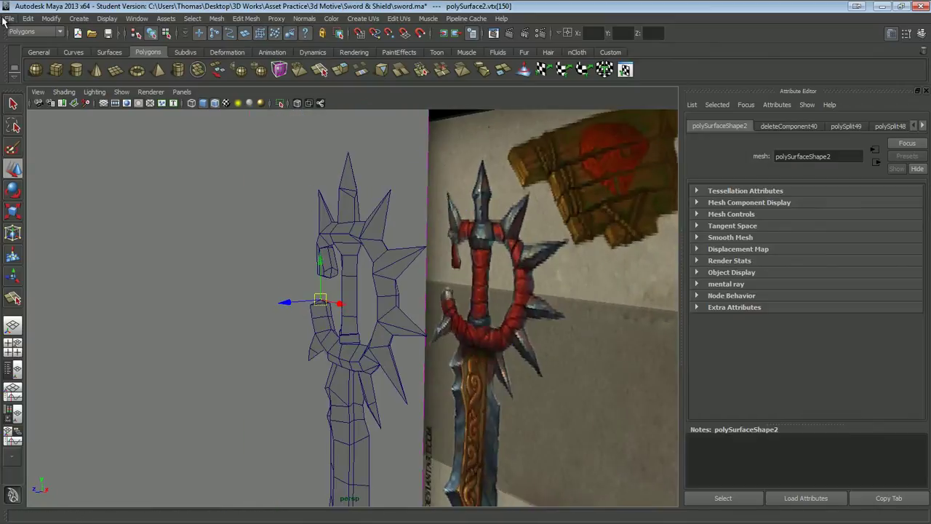
# Select the blade with the Scale tool, then deselect it and hide the Attribute Editor.
pyautogui.moveTo(333, 301)
pyautogui.keyDown('alt'); pyautogui.mouseDown(button='right')
pyautogui.moveTo(314, 153)
pyautogui.moveTo(327, 405)
pyautogui.mouseUp(button='right'); pyautogui.keyUp('alt')
pyautogui.click(315, 153)
pyautogui.moveTo(327, 405)
pyautogui.keyDown('alt'); pyautogui.mouseDown()
pyautogui.moveTo(317, 379)
pyautogui.moveTo(283, 357)
pyautogui.moveTo(284, 291)
pyautogui.moveTo(301, 323)
pyautogui.moveTo(410, 363)
pyautogui.moveTo(393, 338)
pyautogui.moveTo(353, 336)
pyautogui.mouseUp(); pyautogui.keyUp('alt')
pyautogui.press('r')
pyautogui.click(284, 291)
pyautogui.moveTo(354, 337)
pyautogui.keyDown('alt'); pyautogui.mouseDown(button='right')
pyautogui.moveTo(302, 266)
pyautogui.moveTo(342, 308)
pyautogui.moveTo(320, 234)
pyautogui.moveTo(443, 332)
pyautogui.mouseUp(button='right'); pyautogui.keyUp('alt')
pyautogui.hotkey('ctrl', 'a')
# Orbit and zoom to an angled view of the sword guard.
pyautogui.moveTo(443, 332)
pyautogui.keyDown('alt'); pyautogui.mouseDown()
pyautogui.moveTo(443, 254)
pyautogui.moveTo(546, 323)
pyautogui.moveTo(484, 316)
pyautogui.mouseUp(); pyautogui.keyUp('alt')
pyautogui.moveTo(484, 316)
pyautogui.keyDown('alt'); pyautogui.mouseDown(button='right')
pyautogui.moveTo(391, 259)
pyautogui.moveTo(459, 272)
pyautogui.mouseUp(button='right'); pyautogui.keyUp('alt')
pyautogui.keyDown('alt'); pyautogui.moveTo(459, 272); pyautogui.dragTo(395, 276); pyautogui.keyUp('alt')
pyautogui.keyDown('alt'); pyautogui.moveTo(395, 277); pyautogui.dragTo(410, 191, button='middle'); pyautogui.keyUp('alt')
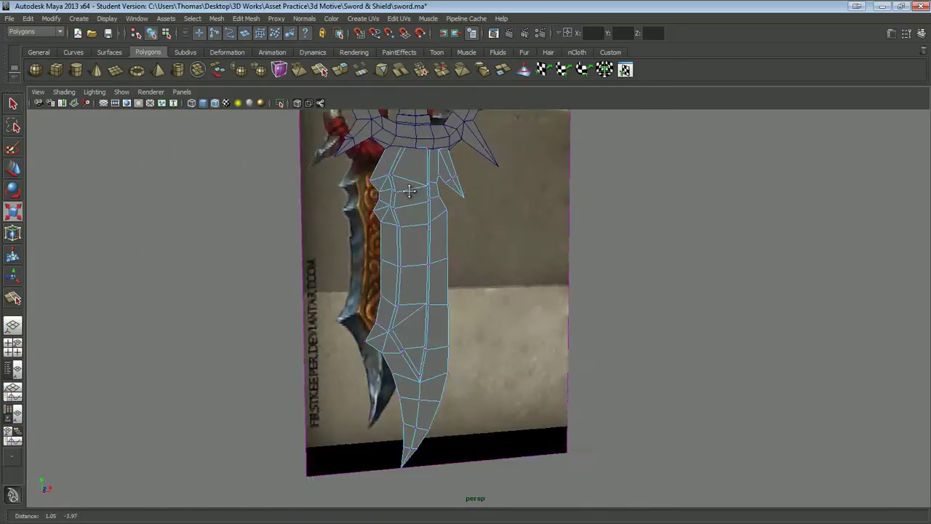
pyautogui.moveTo(409, 190)
pyautogui.keyDown('alt'); pyautogui.mouseDown()
pyautogui.moveTo(519, 380)
pyautogui.moveTo(392, 281)
pyautogui.moveTo(407, 216)
pyautogui.moveTo(468, 414)
pyautogui.moveTo(445, 353)
pyautogui.mouseUp(); pyautogui.keyUp('alt')
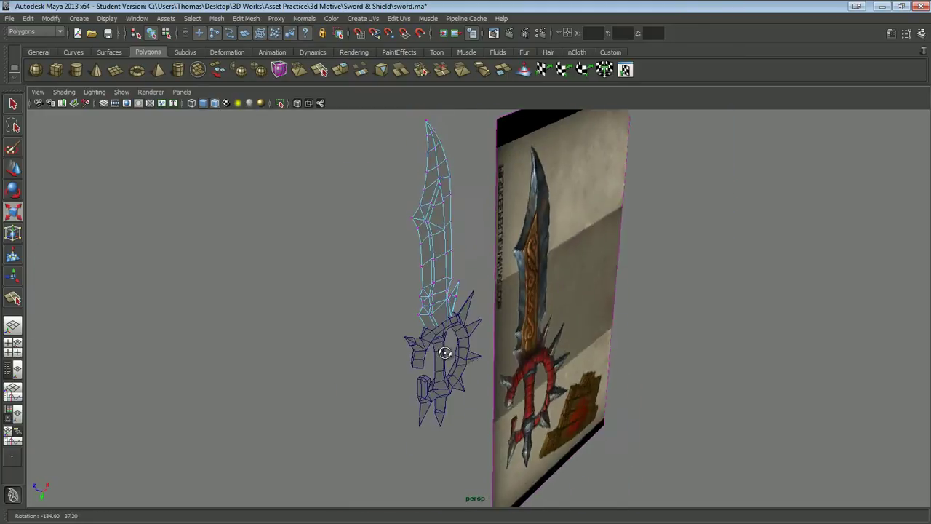
pyautogui.moveTo(550, 251)
pyautogui.keyDown('alt'); pyautogui.mouseDown()
pyautogui.moveTo(395, 277)
pyautogui.moveTo(535, 279)
pyautogui.mouseUp(); pyautogui.keyUp('alt')
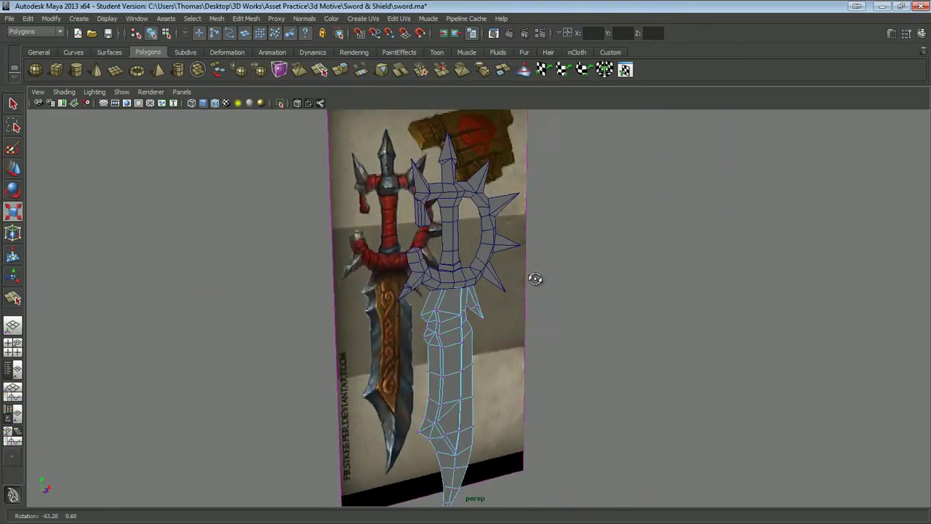
pyautogui.scroll(5, 458, 244)
# Move the guard spike vertices toward the reference shape.
pyautogui.moveTo(400, 221); pyautogui.dragTo(357, 221, button='right')
pyautogui.moveTo(357, 221)
pyautogui.keyDown('alt'); pyautogui.mouseDown()
pyautogui.moveTo(311, 213)
pyautogui.moveTo(628, 266)
pyautogui.moveTo(519, 270)
pyautogui.moveTo(558, 245)
pyautogui.moveTo(505, 270)
pyautogui.mouseUp(); pyautogui.keyUp('alt')
pyautogui.scroll(3, 493, 243)
pyautogui.press('w')
pyautogui.scroll(2, 480, 240)
pyautogui.click(463, 217)
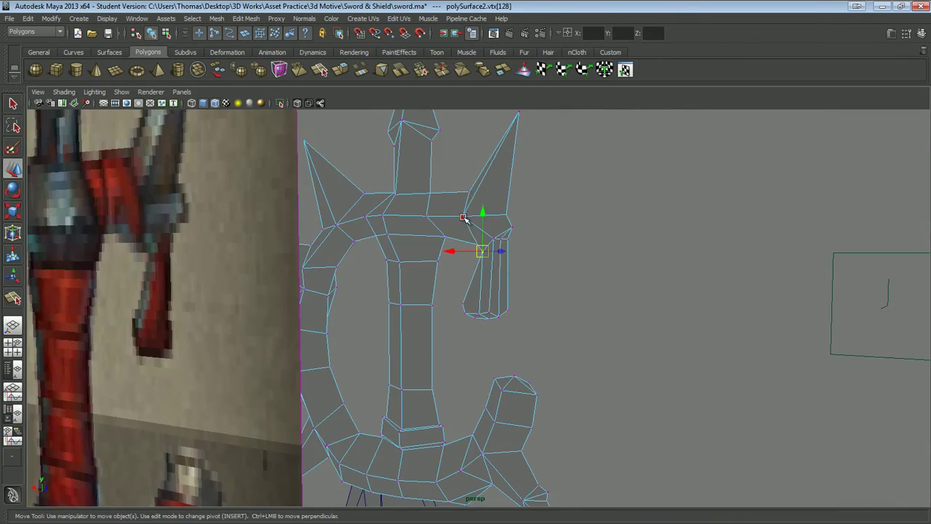
pyautogui.moveTo(462, 304)
pyautogui.keyDown('alt'); pyautogui.mouseDown()
pyautogui.moveTo(599, 313)
pyautogui.moveTo(648, 240)
pyautogui.moveTo(357, 272)
pyautogui.moveTo(419, 260)
pyautogui.moveTo(458, 276)
pyautogui.moveTo(483, 264)
pyautogui.moveTo(414, 318)
pyautogui.moveTo(466, 320)
pyautogui.mouseUp(); pyautogui.keyUp('alt')
# Select the spike-base vertices and scale them to match the reference.
pyautogui.moveTo(476, 324)
pyautogui.mouseDown()
pyautogui.moveTo(542, 342)
pyautogui.moveTo(353, 322)
pyautogui.moveTo(426, 270)
pyautogui.mouseUp()
pyautogui.moveTo(426, 269)
pyautogui.keyDown('alt'); pyautogui.mouseDown(button='right')
pyautogui.moveTo(505, 214)
pyautogui.moveTo(596, 434)
pyautogui.moveTo(327, 364)
pyautogui.mouseUp(button='right'); pyautogui.keyUp('alt')
pyautogui.click(294, 357)
pyautogui.press('r')
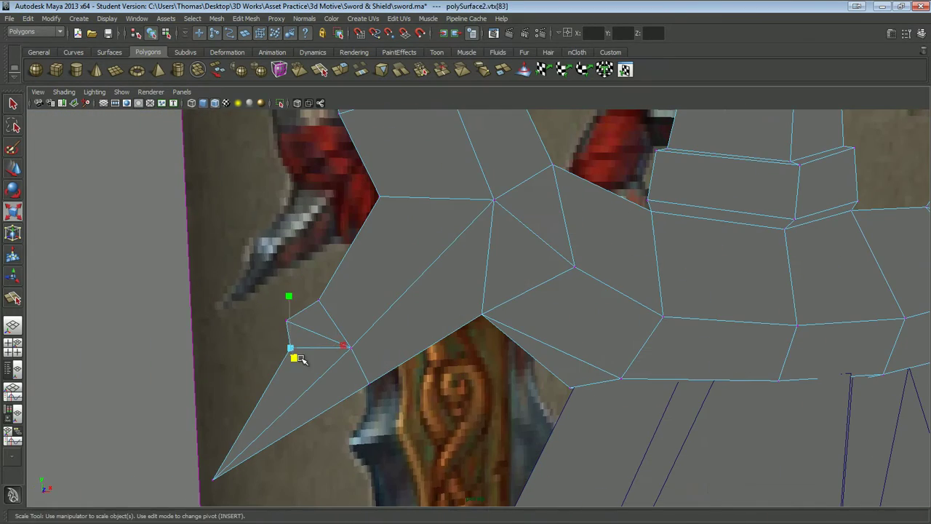
pyautogui.moveTo(286, 327)
pyautogui.keyDown('alt'); pyautogui.mouseDown(button='right')
pyautogui.moveTo(443, 293)
pyautogui.moveTo(364, 264)
pyautogui.mouseUp(button='right'); pyautogui.keyUp('alt')
pyautogui.moveTo(363, 264)
pyautogui.keyDown('alt'); pyautogui.mouseDown()
pyautogui.moveTo(405, 269)
pyautogui.moveTo(470, 326)
pyautogui.moveTo(395, 298)
pyautogui.mouseUp(); pyautogui.keyUp('alt')
# Deselect the blade and switch the viewport to the front camera.
pyautogui.moveTo(395, 298); pyautogui.dragTo(426, 276, button='right')
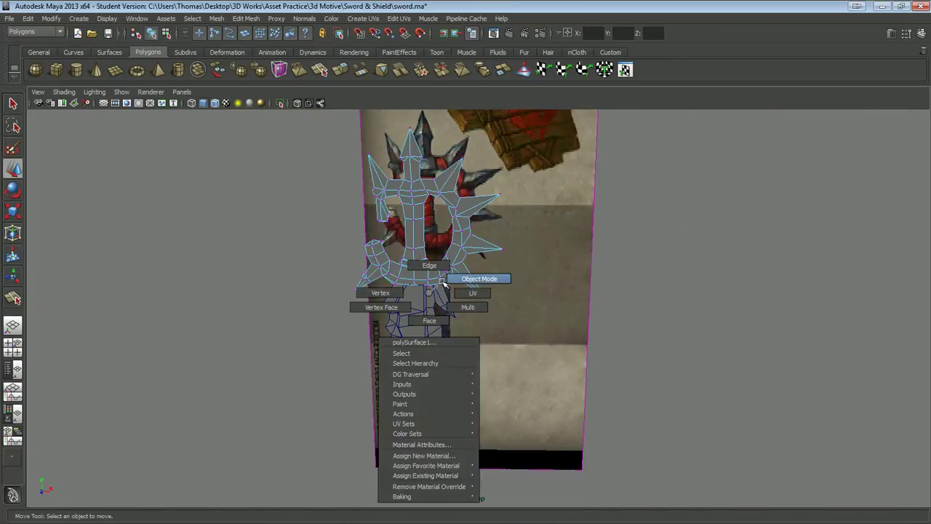
pyautogui.click(415, 368)
pyautogui.click(38, 92)
pyautogui.click(242, 219)
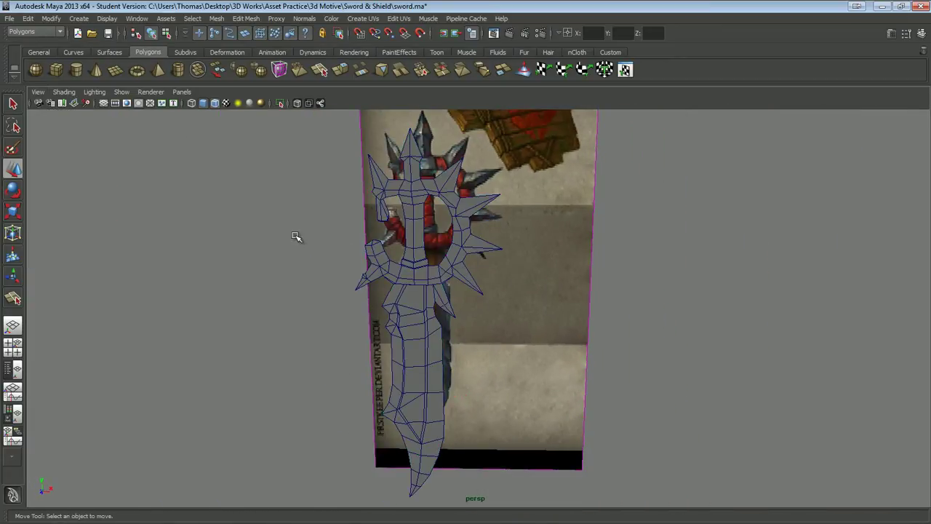
pyautogui.moveTo(296, 236); pyautogui.dragTo(291, 322)
pyautogui.scroll(-5, 291, 322)
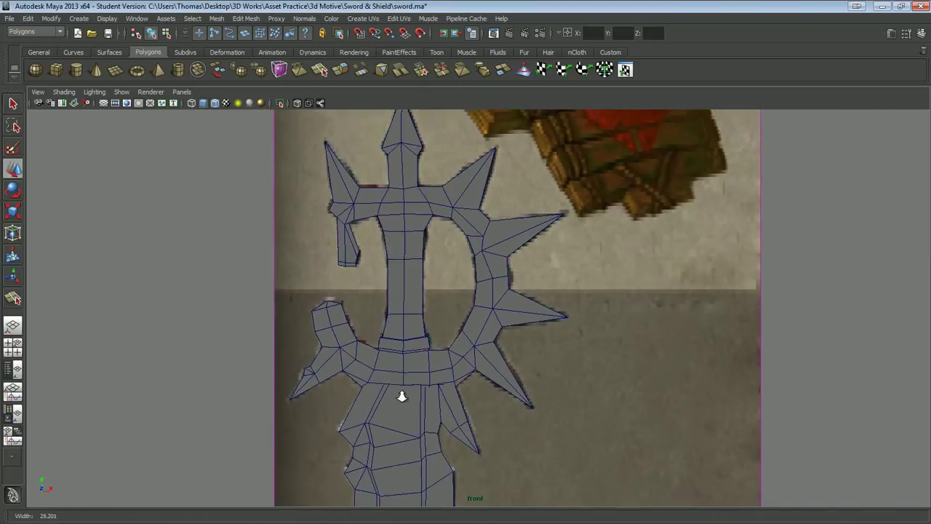
pyautogui.scroll(-2, 399, 291)
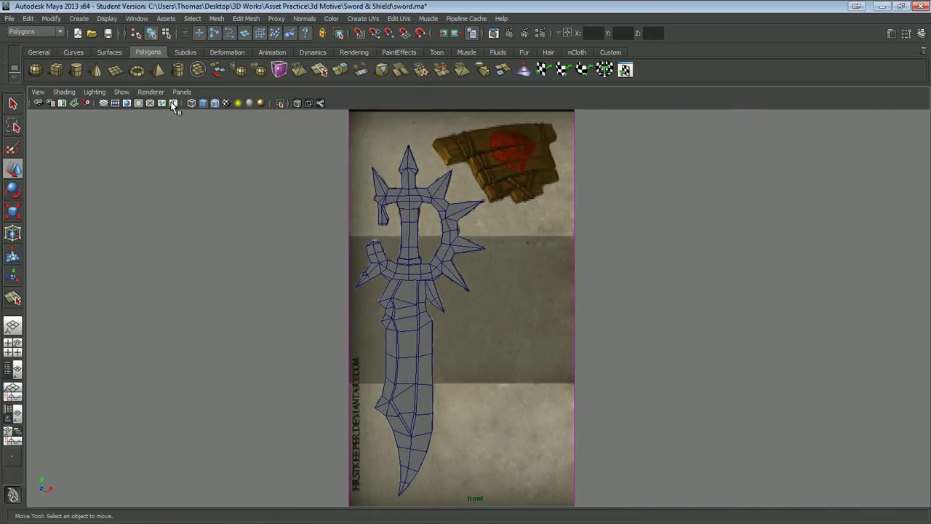
pyautogui.click(283, 104)
pyautogui.click(181, 93)
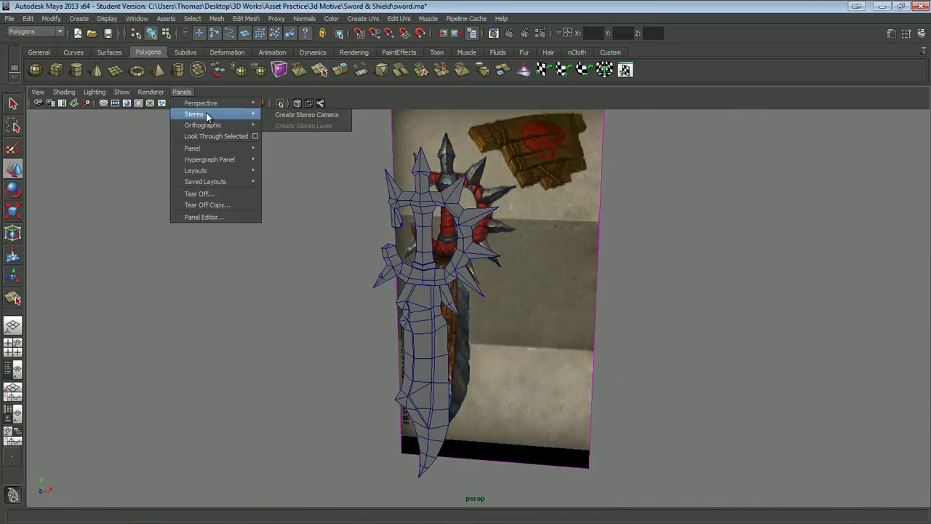
pyautogui.click(287, 125)
# Delete the reference image plane and return to the perspective view.
pyautogui.click(38, 91)
pyautogui.click(510, 285)
pyautogui.click(510, 286)
pyautogui.click(38, 92)
pyautogui.press('f')
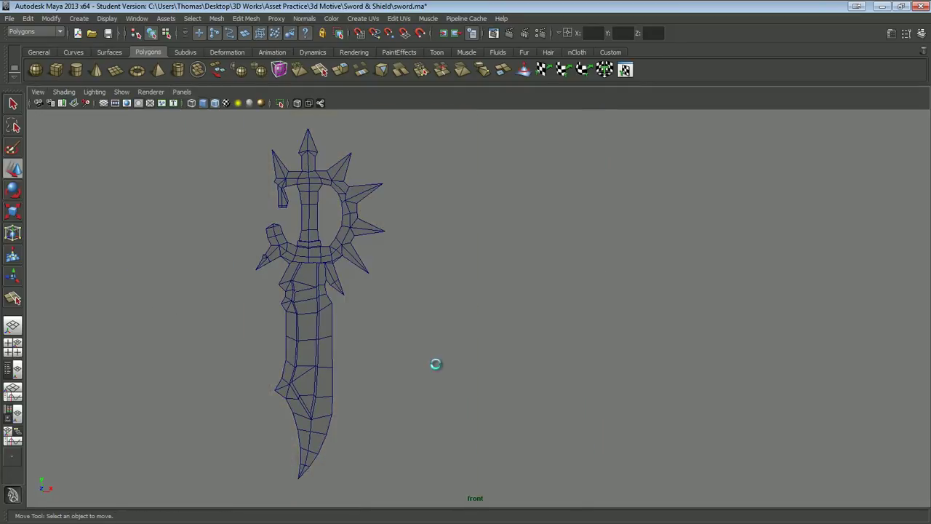
pyautogui.press('Delete')
pyautogui.keyDown('alt'); pyautogui.moveTo(378, 341); pyautogui.dragTo(458, 343, button='middle'); pyautogui.keyUp('alt')
pyautogui.moveTo(182, 91)
pyautogui.mouseDown()
pyautogui.moveTo(280, 106)
pyautogui.moveTo(410, 315)
pyautogui.moveTo(495, 378)
pyautogui.mouseUp()
# Run Optimize Scene Size and dismiss the student version notice.
pyautogui.click(9, 18)
pyautogui.hotkey('ctrl', 's')
pyautogui.click(437, 271)
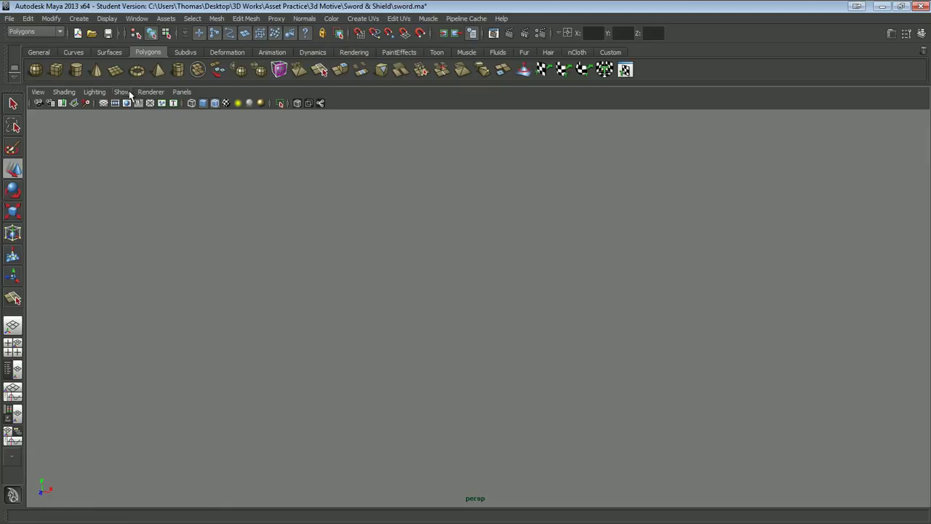
# Tumble around the sword and select the guard as a whole object.
pyautogui.keyDown('alt'); pyautogui.moveTo(229, 426); pyautogui.dragTo(366, 339, button='right'); pyautogui.keyUp('alt')
pyautogui.moveTo(366, 338)
pyautogui.keyDown('alt'); pyautogui.mouseDown()
pyautogui.moveTo(476, 430)
pyautogui.moveTo(411, 392)
pyautogui.moveTo(430, 401)
pyautogui.mouseUp(); pyautogui.keyUp('alt')
pyautogui.moveTo(416, 318); pyautogui.dragTo(447, 311, button='right')
pyautogui.keyDown('alt'); pyautogui.moveTo(447, 311); pyautogui.dragTo(534, 324, button='middle'); pyautogui.keyUp('alt')
pyautogui.moveTo(534, 324)
pyautogui.keyDown('alt'); pyautogui.mouseDown()
pyautogui.moveTo(379, 356)
pyautogui.moveTo(769, 323)
pyautogui.moveTo(377, 310)
pyautogui.mouseUp(); pyautogui.keyUp('alt')
pyautogui.keyDown('alt'); pyautogui.moveTo(441, 344); pyautogui.dragTo(384, 270); pyautogui.keyUp('alt')
pyautogui.moveTo(385, 270); pyautogui.dragTo(446, 260, button='right')
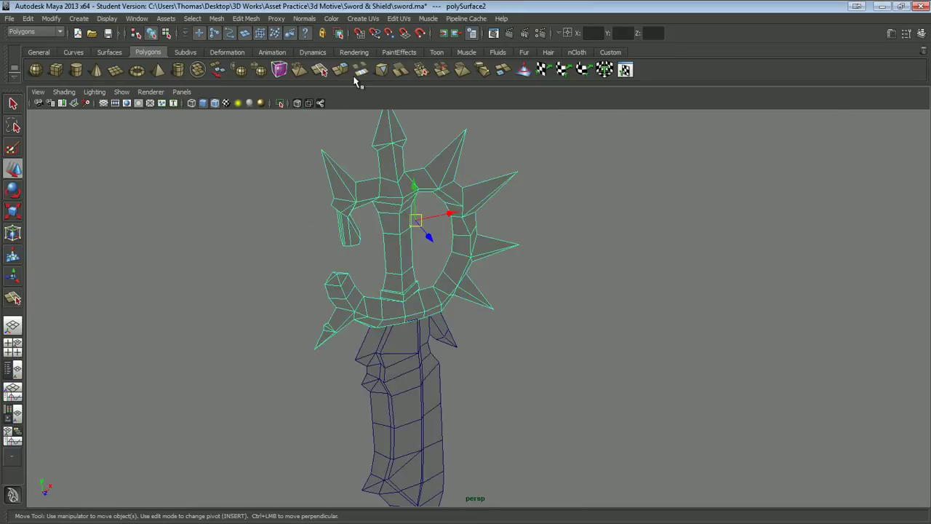
# Delete history by type and centre the guard's pivot.
pyautogui.click(27, 18)
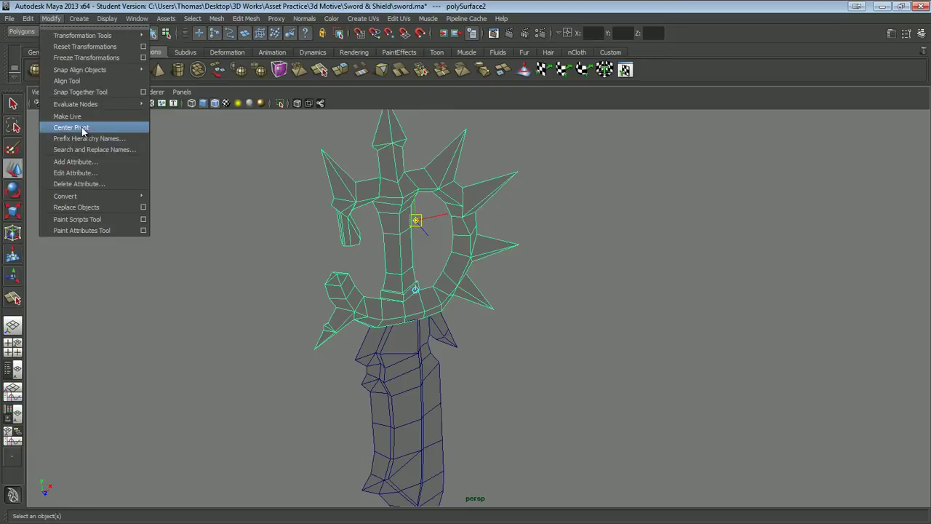
pyautogui.click(80, 161)
pyautogui.click(416, 367)
pyautogui.moveTo(318, 307)
pyautogui.keyDown('alt'); pyautogui.mouseDown()
pyautogui.moveTo(642, 347)
pyautogui.moveTo(509, 346)
pyautogui.mouseUp(); pyautogui.keyUp('alt')
pyautogui.click(428, 349)
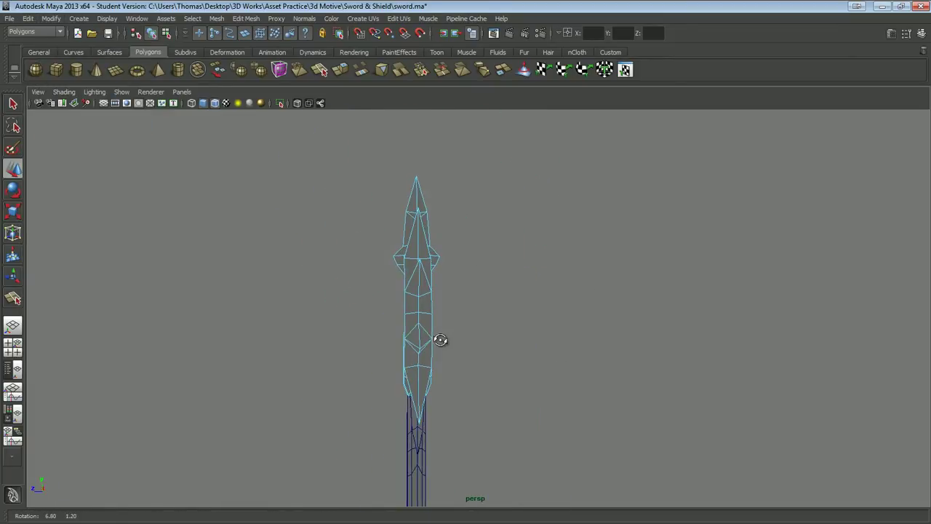
# Orbit to inspect the blade's faces and the guard from an angle.
pyautogui.moveTo(422, 151)
pyautogui.keyDown('alt'); pyautogui.mouseDown()
pyautogui.moveTo(223, 245)
pyautogui.moveTo(258, 281)
pyautogui.moveTo(473, 333)
pyautogui.moveTo(206, 334)
pyautogui.moveTo(493, 339)
pyautogui.moveTo(431, 242)
pyautogui.mouseUp(); pyautogui.keyUp('alt')
pyautogui.click(472, 333)
pyautogui.moveTo(426, 249); pyautogui.dragTo(431, 321, button='right')
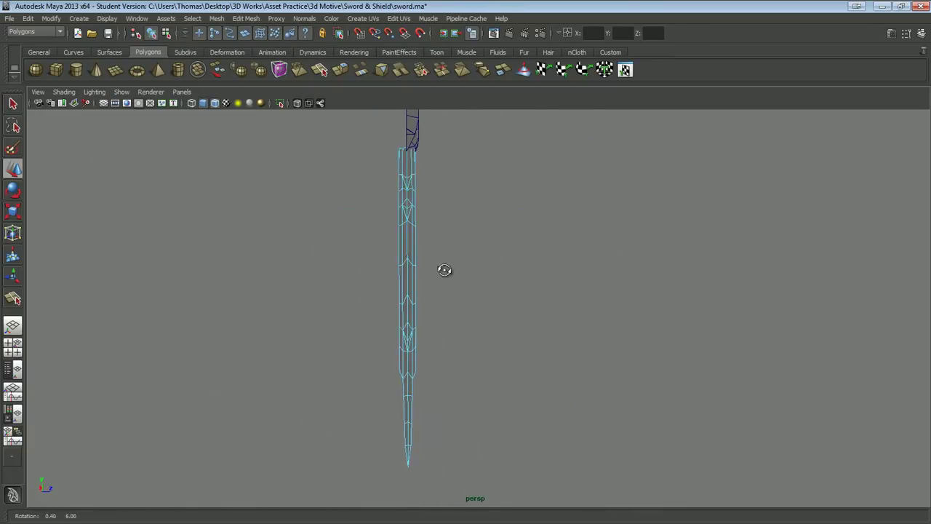
pyautogui.moveTo(491, 440)
pyautogui.keyDown('alt'); pyautogui.mouseDown()
pyautogui.moveTo(604, 436)
pyautogui.moveTo(374, 347)
pyautogui.moveTo(191, 412)
pyautogui.moveTo(46, 371)
pyautogui.moveTo(410, 266)
pyautogui.moveTo(443, 301)
pyautogui.mouseUp(); pyautogui.keyUp('alt')
pyautogui.scroll(3, 440, 313)
# Apply a planar UV projection to the blade from the front camera.
pyautogui.click(440, 313)
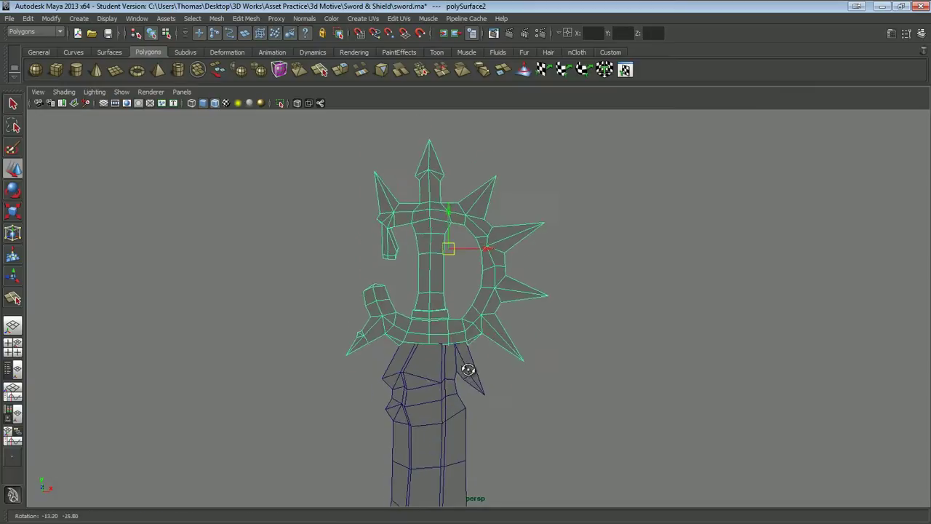
pyautogui.click(453, 339)
pyautogui.keyDown('alt'); pyautogui.moveTo(454, 339); pyautogui.dragTo(469, 304); pyautogui.keyUp('alt')
pyautogui.click(399, 19)
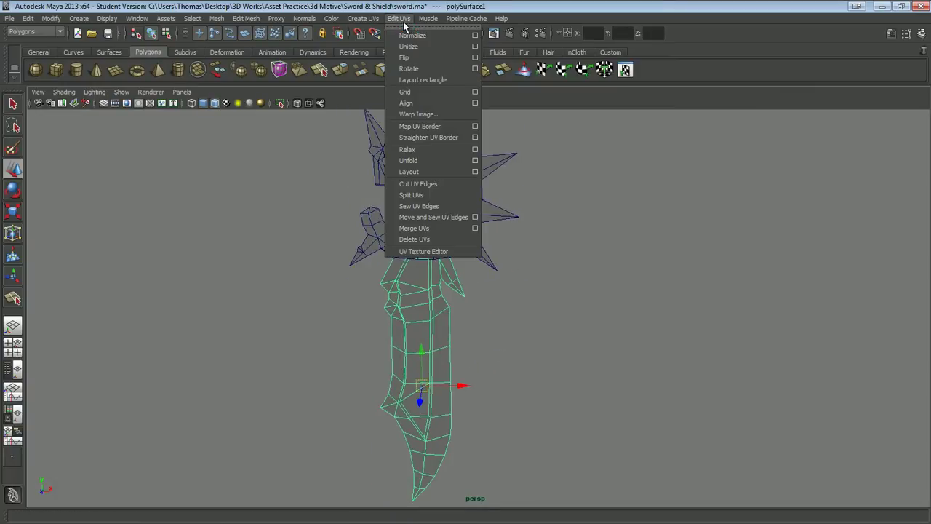
pyautogui.click(470, 35)
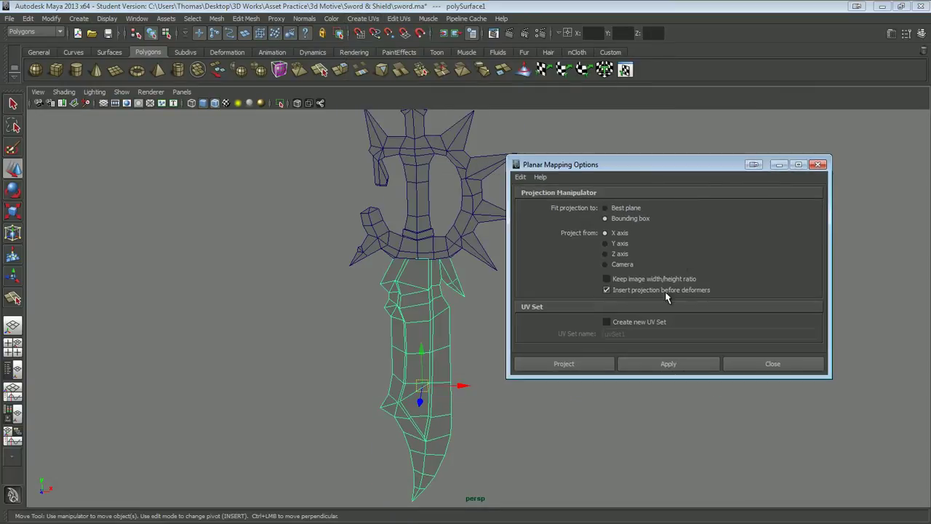
pyautogui.keyDown('alt'); pyautogui.moveTo(495, 254); pyautogui.dragTo(469, 219); pyautogui.keyUp('alt')
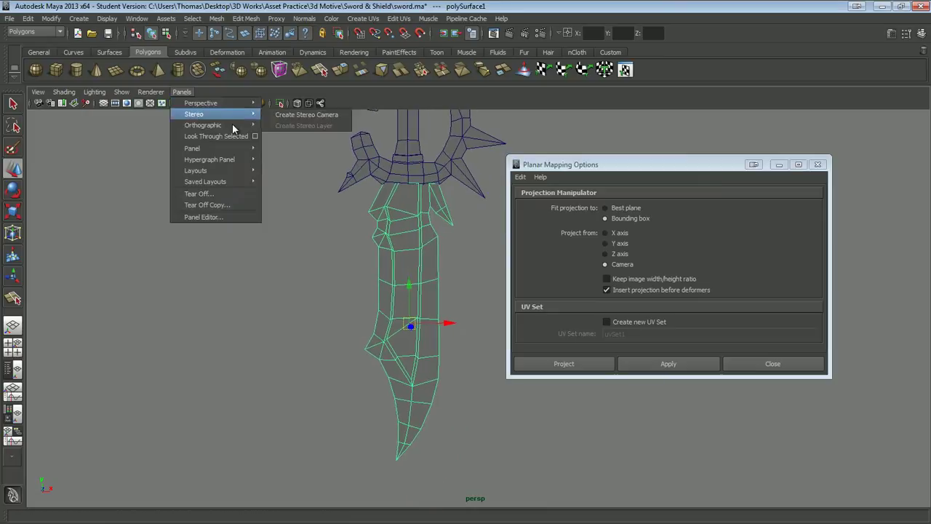
pyautogui.click(288, 136)
pyautogui.click(604, 365)
# Dock the UV Texture Editor beside the sword and switch to UV selection.
pyautogui.click(399, 18)
pyautogui.click(451, 250)
pyautogui.moveTo(437, 151); pyautogui.dragTo(650, 131)
pyautogui.moveTo(578, 493); pyautogui.dragTo(531, 509)
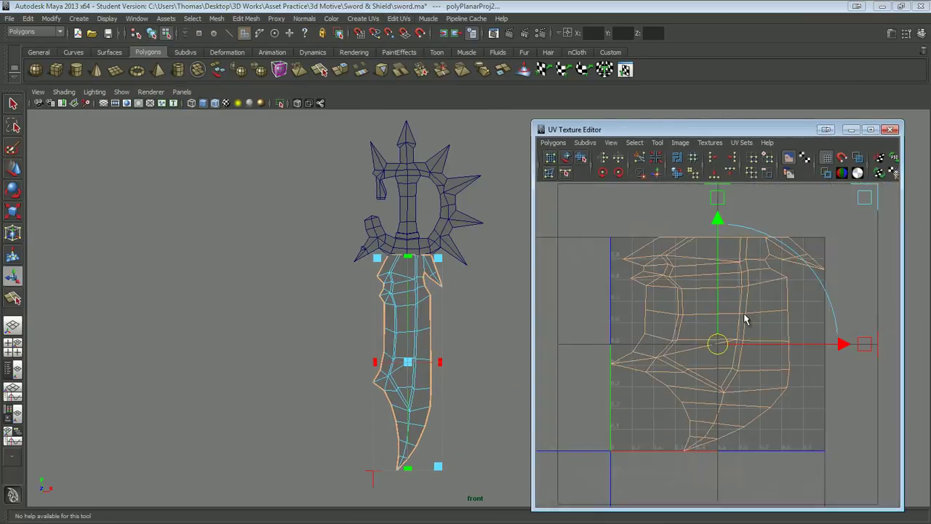
pyautogui.scroll(-1, 745, 320)
pyautogui.rightClick(719, 285)
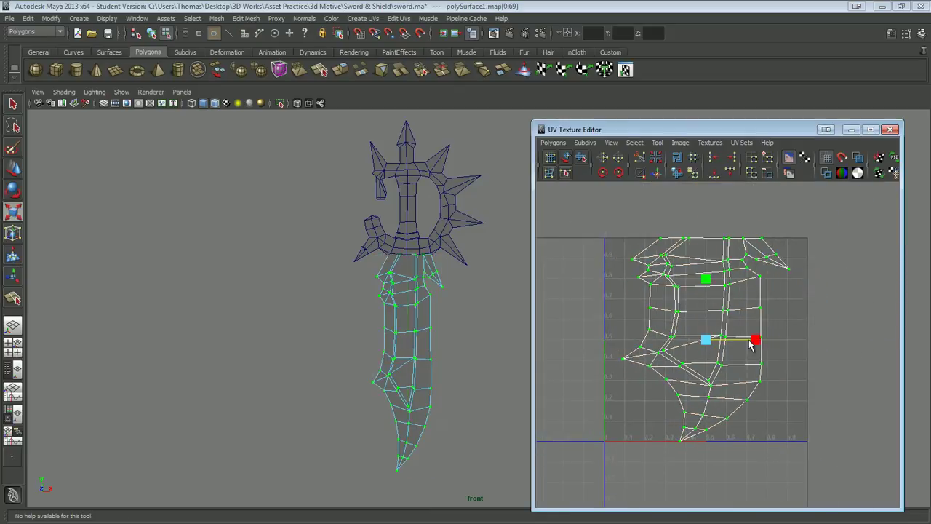
pyautogui.scroll(2, 751, 345)
pyautogui.rightClick(413, 356)
# Assign a new Lambert material with a Checker texture on its colour.
pyautogui.click(429, 473)
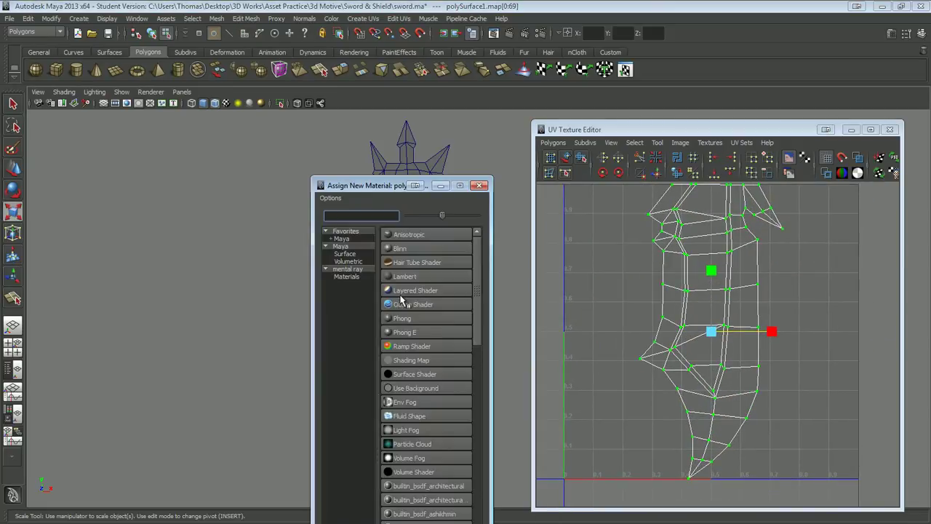
pyautogui.click(407, 218)
pyautogui.click(902, 260)
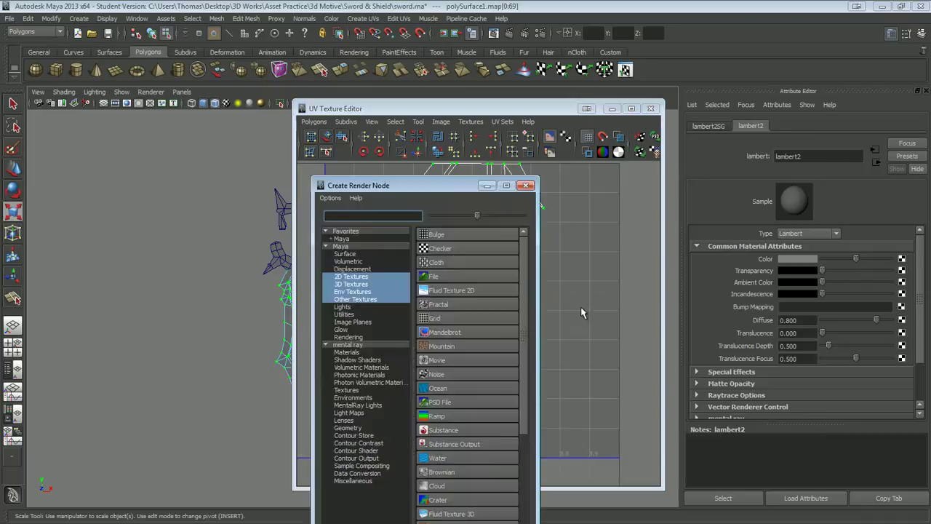
pyautogui.click(436, 306)
# Select the whole sword and turn on textured display in the viewport.
pyautogui.moveTo(436, 109); pyautogui.dragTo(520, 101)
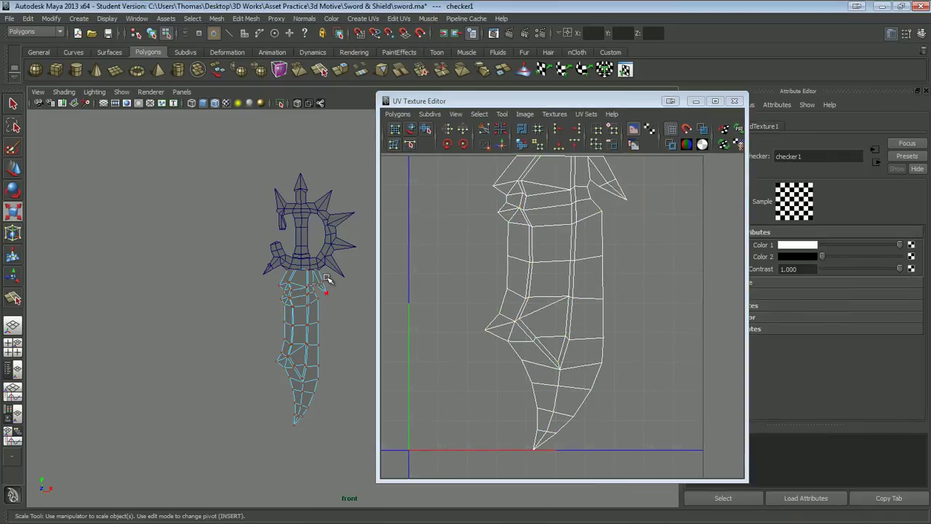
pyautogui.scroll(2, 323, 282)
pyautogui.scroll(1, 292, 312)
pyautogui.rightClick(292, 311)
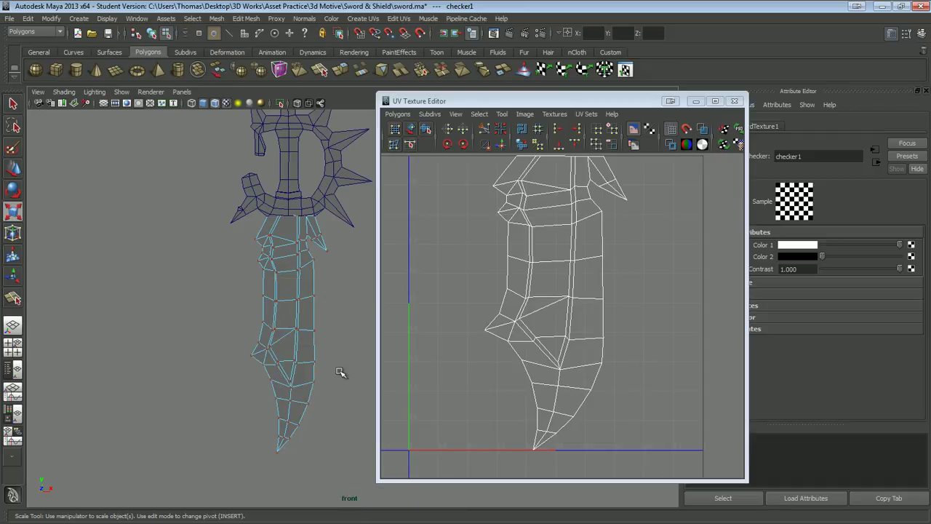
pyautogui.rightClick(577, 297)
pyautogui.rightClick(322, 307)
pyautogui.moveTo(322, 307)
pyautogui.mouseDown(button='right')
pyautogui.moveTo(369, 295)
pyautogui.moveTo(357, 455)
pyautogui.mouseUp(button='right')
pyautogui.click(575, 90)
pyautogui.click(902, 258)
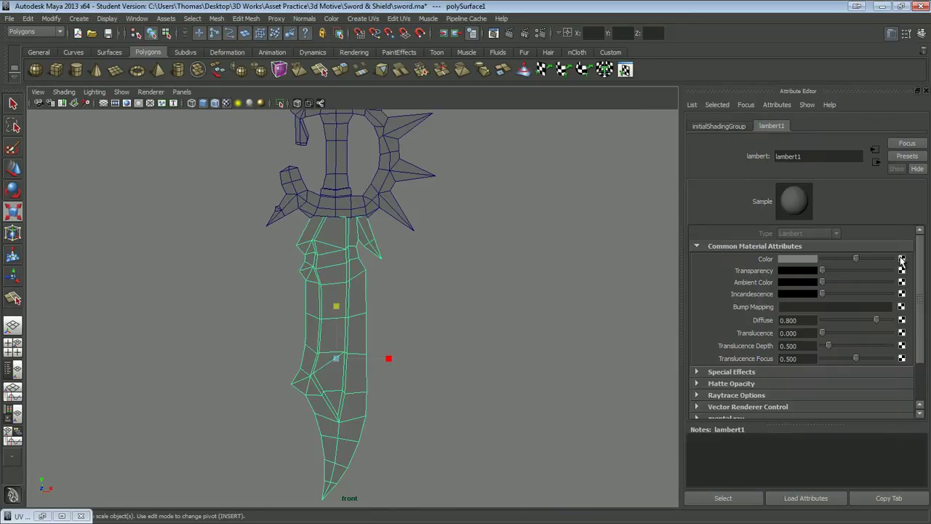
pyautogui.click(457, 249)
# Restore the UV Texture Editor and turn off its checker image display.
pyautogui.click(42, 515)
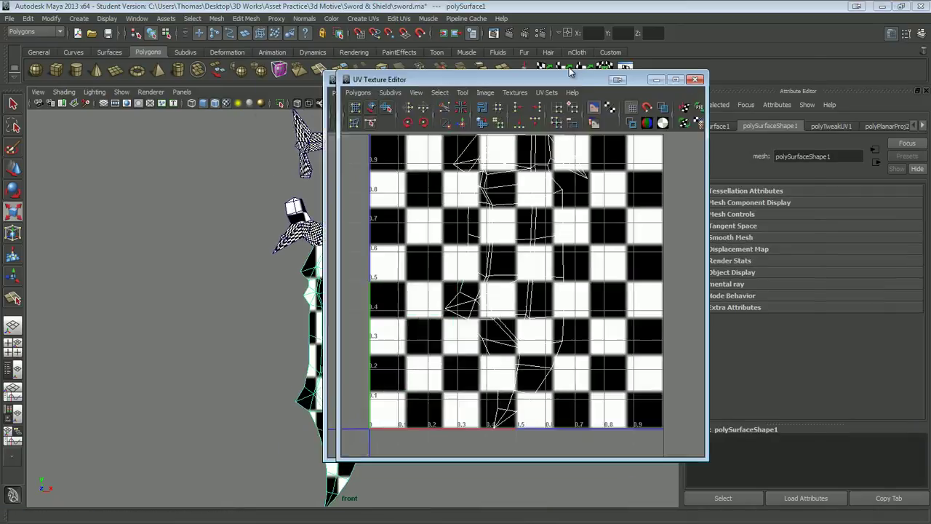
pyautogui.moveTo(436, 79); pyautogui.dragTo(540, 93)
pyautogui.moveTo(811, 89); pyautogui.dragTo(905, 48)
pyautogui.click(622, 65)
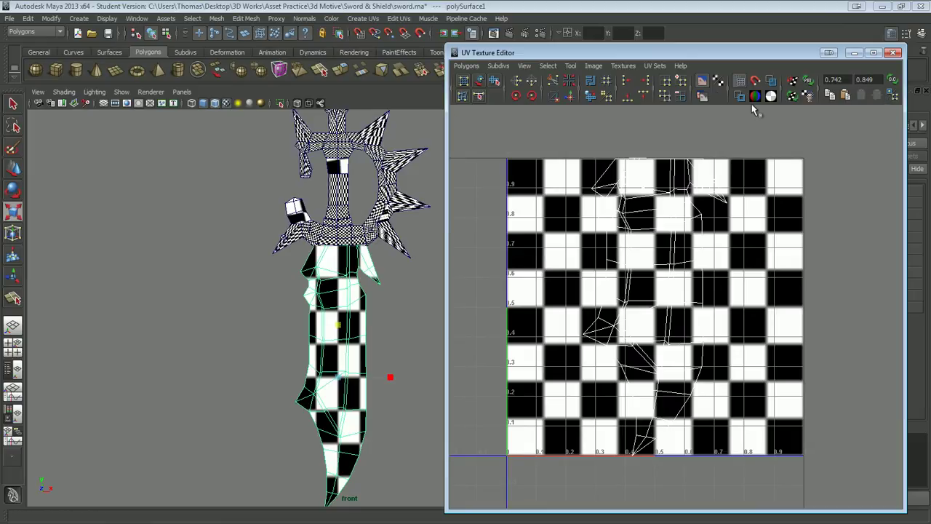
pyautogui.click(703, 82)
# Move the blade's UV shell to the left of the texture square.
pyautogui.moveTo(651, 264); pyautogui.dragTo(680, 261, button='right')
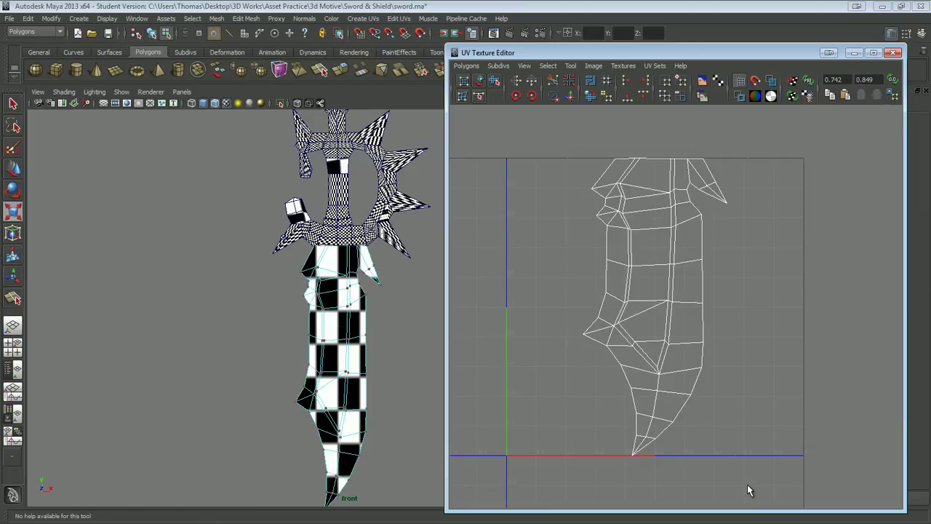
pyautogui.moveTo(680, 307); pyautogui.dragTo(604, 311)
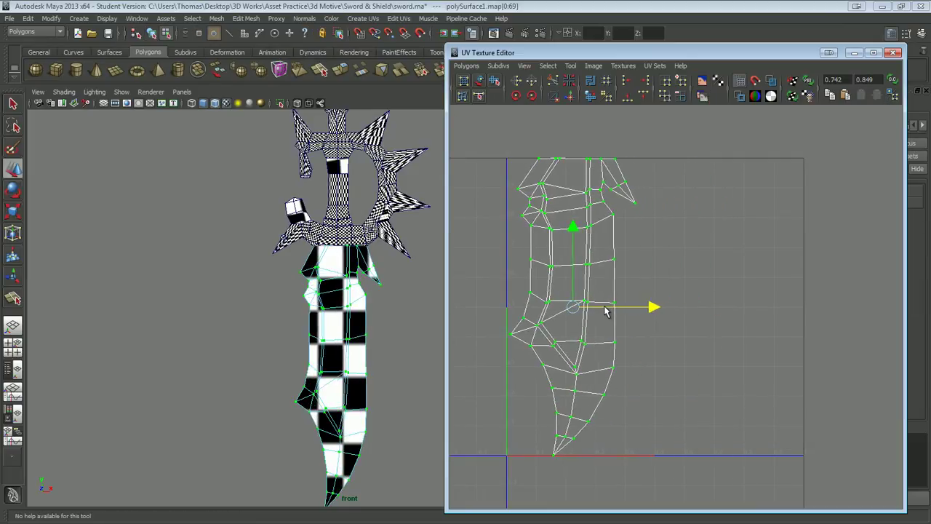
pyautogui.scroll(1, 377, 326)
pyautogui.scroll(2, 376, 326)
pyautogui.scroll(1, 377, 325)
pyautogui.scroll(1, 377, 326)
pyautogui.click(313, 326)
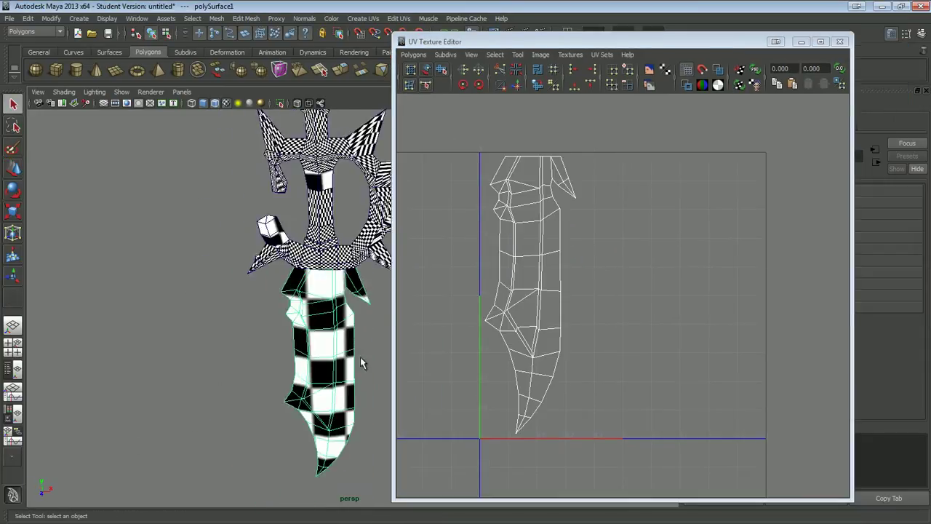
# Select and frame the spiked guard, then planar-map its UVs from the camera view.
pyautogui.moveTo(307, 339); pyautogui.dragTo(337, 298, button='right')
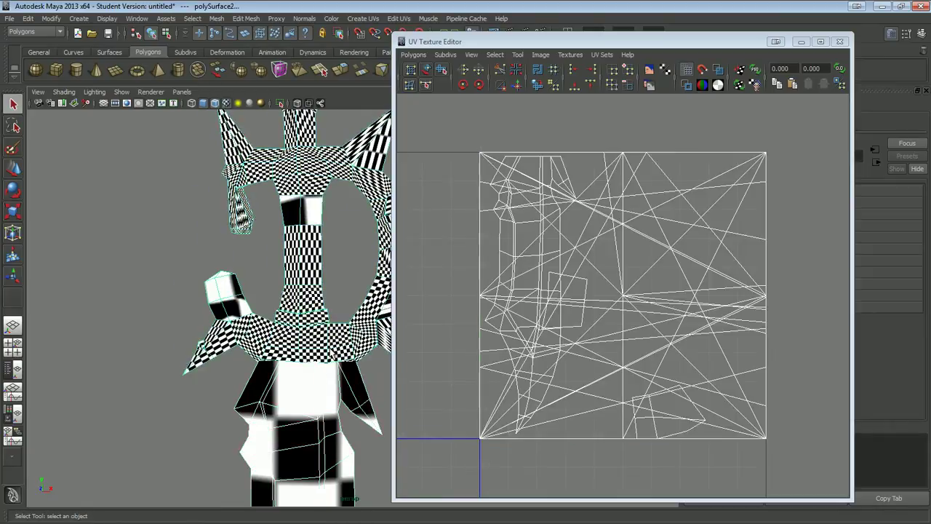
pyautogui.press('f')
pyautogui.click(400, 18)
pyautogui.click(468, 33)
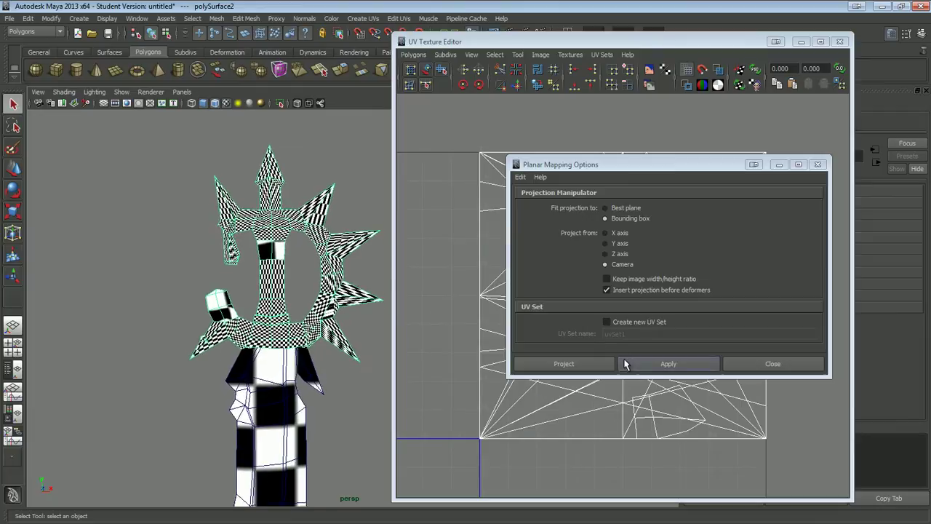
pyautogui.click(624, 363)
pyautogui.click(291, 384)
# Select all the guard's UVs and scale and move the shell into the 0–1 square.
pyautogui.rightClick(555, 334)
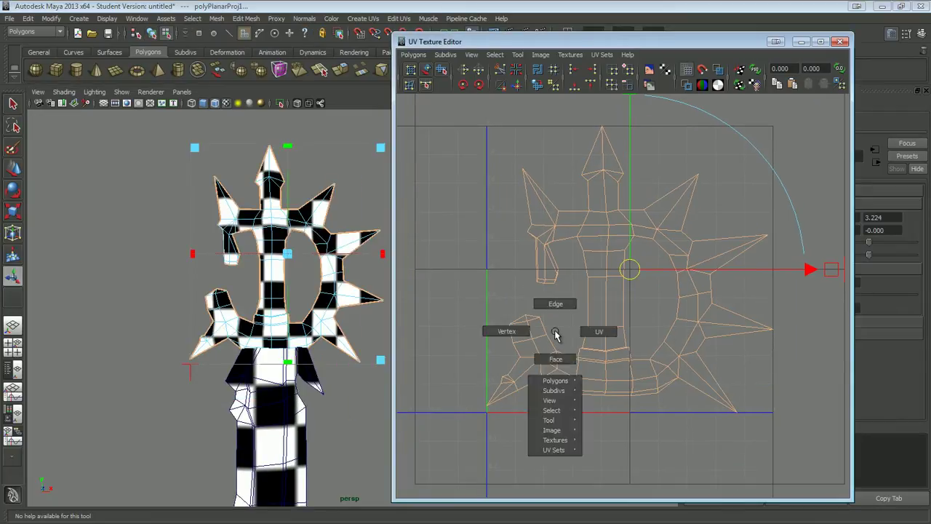
pyautogui.moveTo(452, 122); pyautogui.dragTo(800, 442)
pyautogui.press('r')
pyautogui.press('w')
pyautogui.moveTo(624, 286); pyautogui.dragTo(643, 272)
pyautogui.scroll(2, 643, 273)
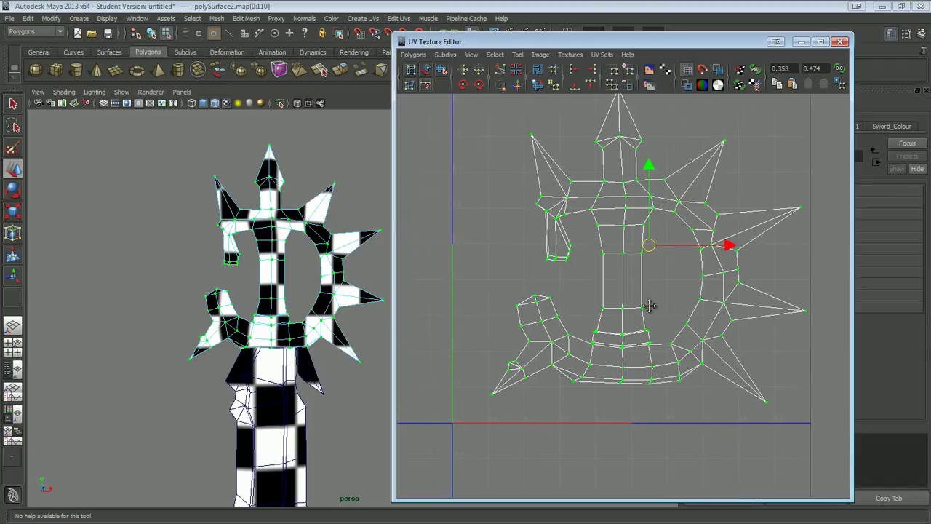
# Select every UV face of the guard and unfold them.
pyautogui.rightClick(570, 232)
pyautogui.click(570, 256)
pyautogui.moveTo(494, 139); pyautogui.dragTo(657, 461)
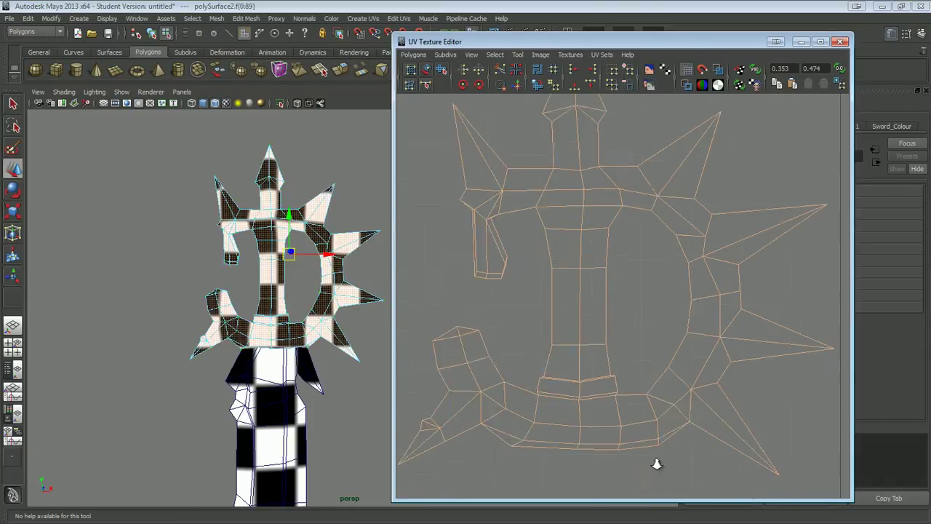
pyautogui.scroll(3, 656, 461)
pyautogui.click(413, 55)
pyautogui.click(493, 300)
pyautogui.click(201, 383)
pyautogui.click(414, 56)
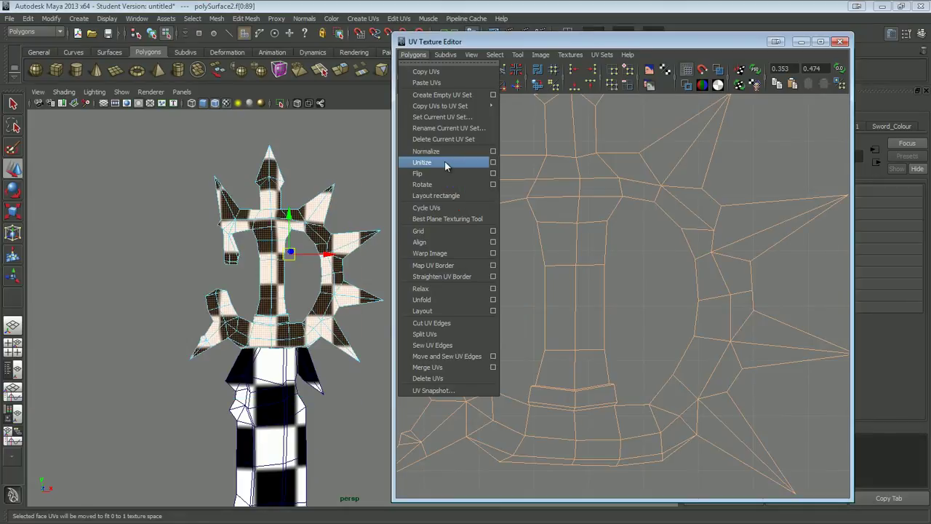
# Undo the unfold and relax the guard's UVs with max iterations 5.
pyautogui.click(448, 303)
pyautogui.hotkey('ctrl', 'z')
pyautogui.click(413, 55)
pyautogui.click(493, 288)
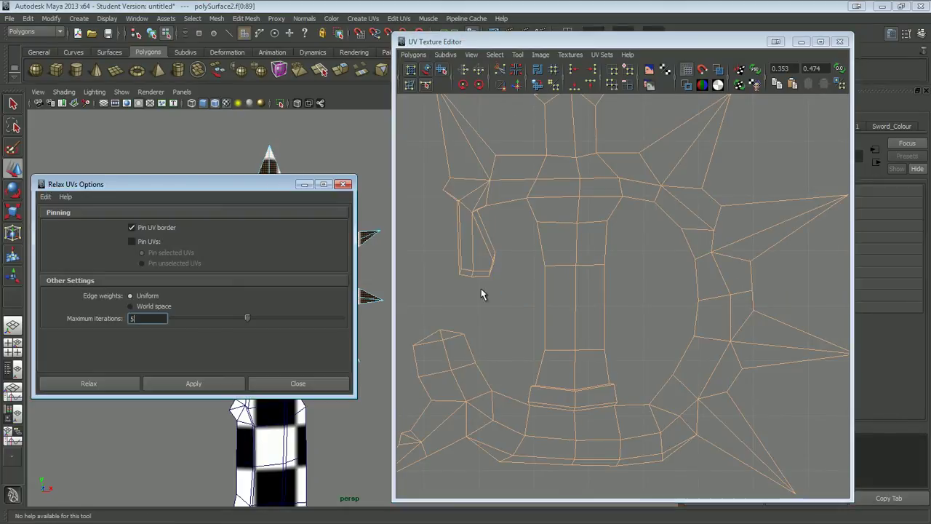
pyautogui.click(194, 384)
pyautogui.click(277, 390)
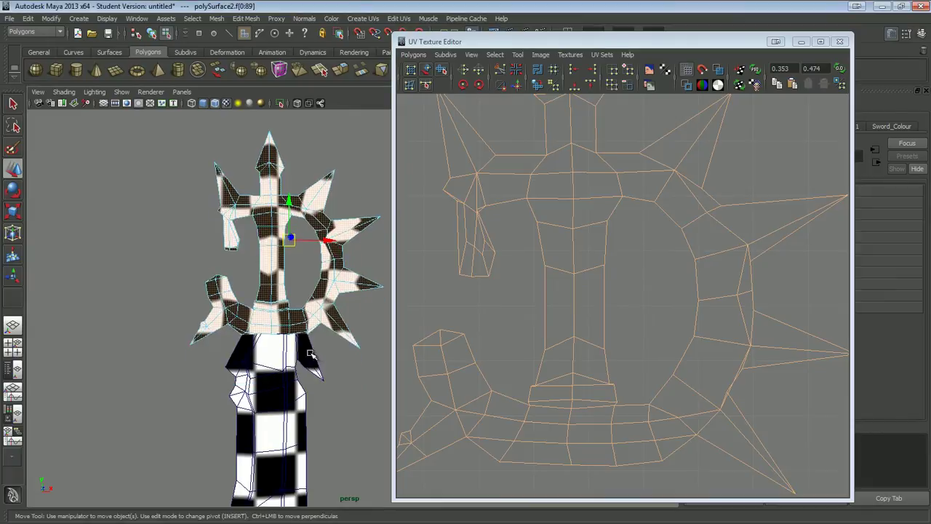
pyautogui.scroll(5, 530, 226)
# Switch to UV point selection and zoom in on the guard's hook and surrounding UVs.
pyautogui.scroll(2, 529, 227)
pyautogui.press('F9')
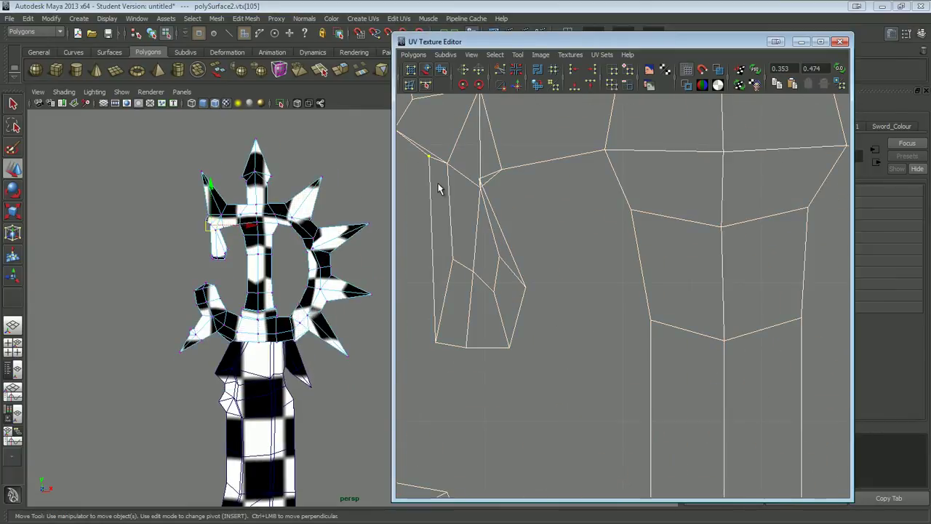
pyautogui.keyDown('alt'); pyautogui.moveTo(468, 184); pyautogui.dragTo(474, 199, button='middle'); pyautogui.keyUp('alt')
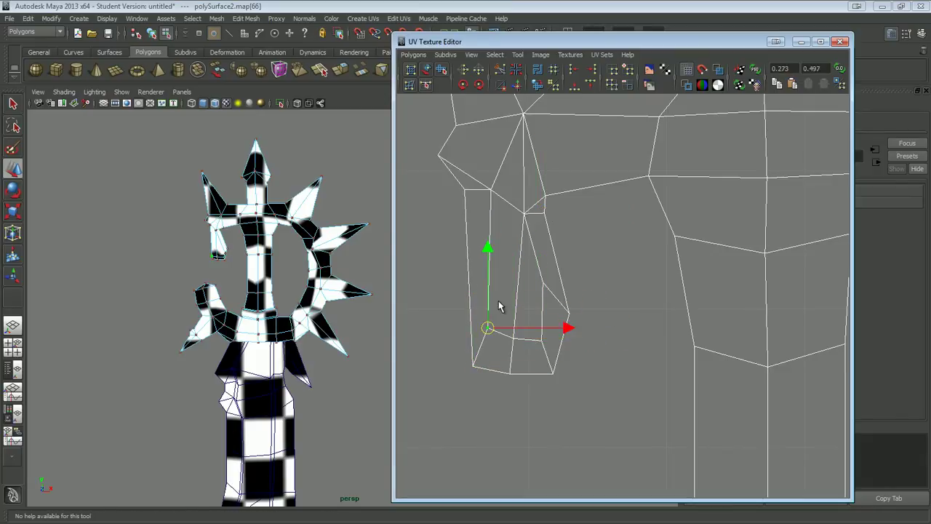
pyautogui.scroll(-2, 536, 202)
pyautogui.scroll(-2, 609, 381)
pyautogui.scroll(2, 609, 380)
pyautogui.scroll(4, 686, 415)
pyautogui.scroll(2, 687, 415)
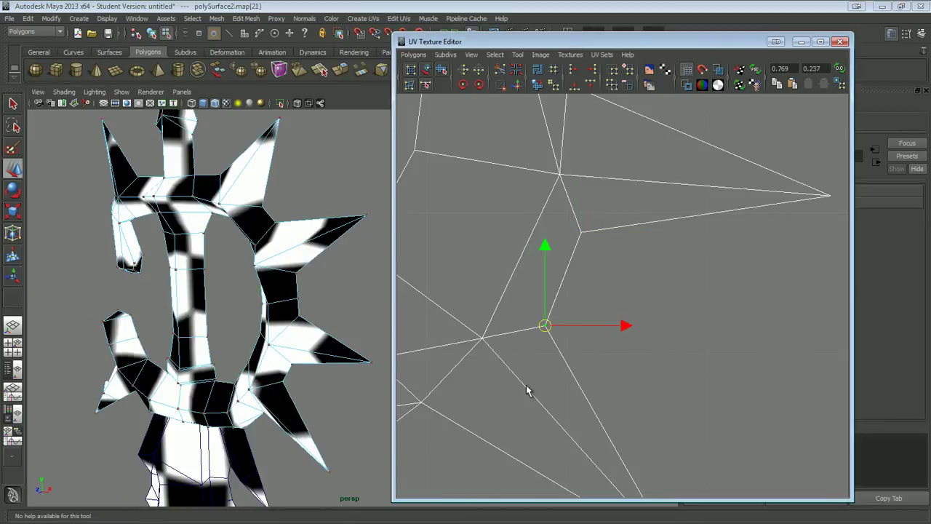
pyautogui.scroll(-2, 517, 291)
pyautogui.keyDown('alt'); pyautogui.moveTo(630, 254); pyautogui.dragTo(674, 347, button='middle'); pyautogui.keyUp('alt')
pyautogui.scroll(4, 678, 338)
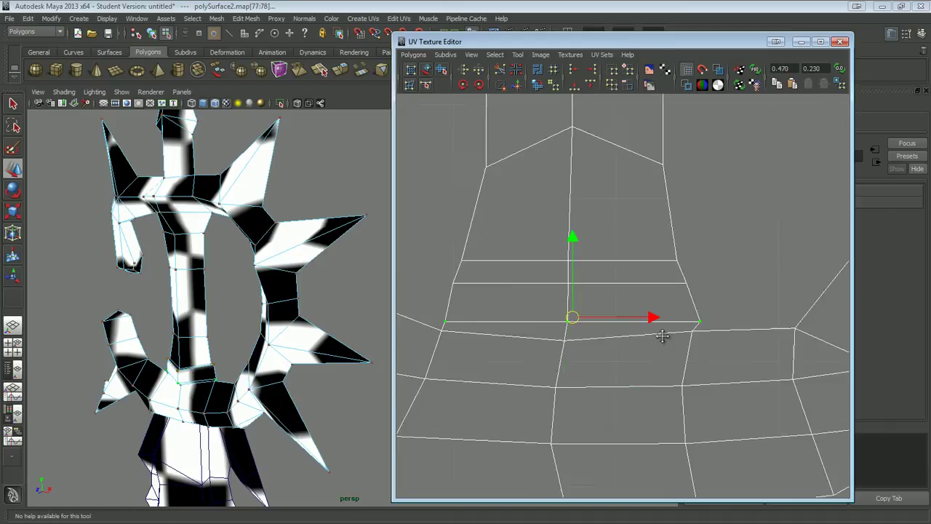
# Move two UV points along the base edge, then select the whole guard shell.
pyautogui.keyDown('shift'); pyautogui.moveTo(665, 337); pyautogui.dragTo(661, 328, button='right'); pyautogui.keyUp('shift')
pyautogui.keyDown('shift'); pyautogui.rightClick(440, 322); pyautogui.keyUp('shift')
pyautogui.press('w')
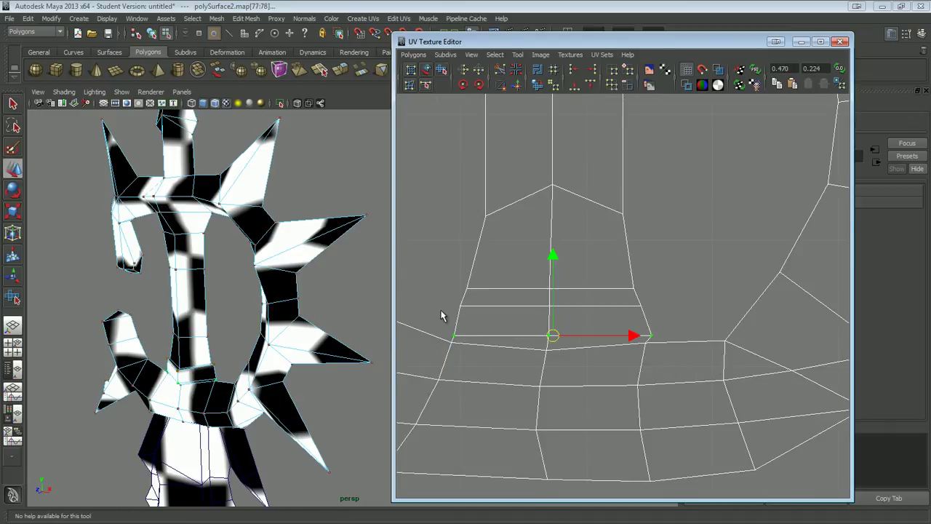
pyautogui.scroll(-5, 645, 334)
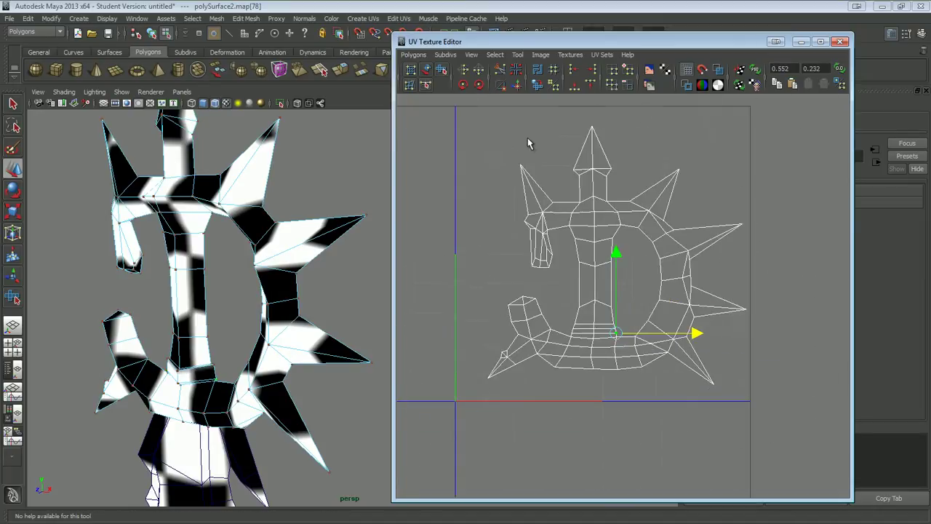
pyautogui.moveTo(530, 141); pyautogui.dragTo(728, 437)
pyautogui.scroll(5, 577, 327)
# Relax the guard's selected UVs, undoing a trial unfold, then frame the shell in view.
pyautogui.keyDown('shift'); pyautogui.moveTo(576, 325); pyautogui.dragTo(655, 329, button='right'); pyautogui.keyUp('shift')
pyautogui.click(87, 384)
pyautogui.keyDown('shift'); pyautogui.rightClick(593, 275); pyautogui.keyUp('shift')
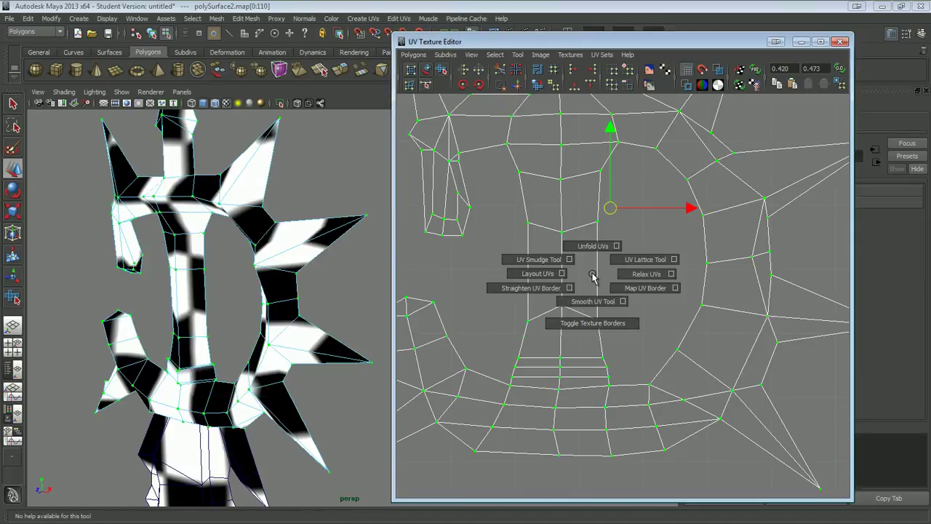
pyautogui.moveTo(592, 275)
pyautogui.keyDown('shift'); pyautogui.mouseDown(button='right')
pyautogui.moveTo(593, 247)
pyautogui.moveTo(616, 224)
pyautogui.mouseUp(button='right'); pyautogui.keyUp('shift')
pyautogui.hotkey('ctrl', 'z')
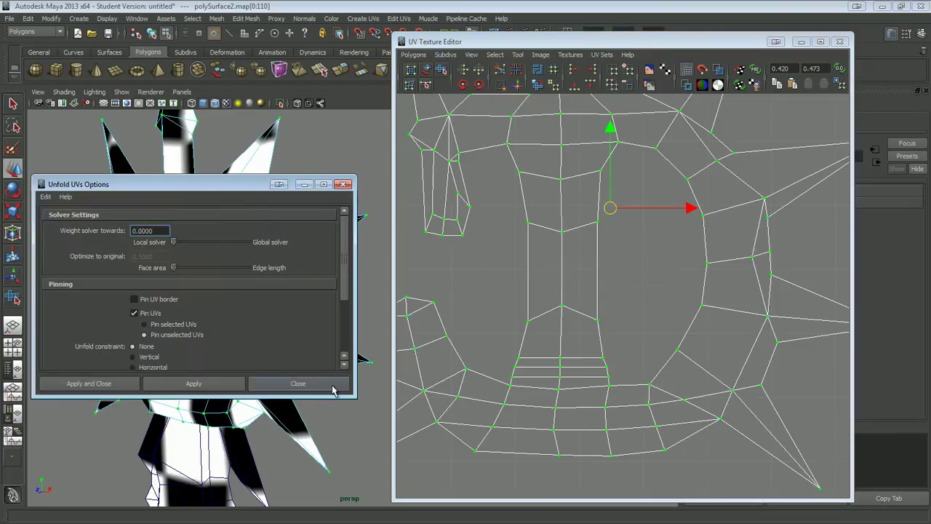
pyautogui.click(83, 382)
pyautogui.keyDown('shift'); pyautogui.rightClick(569, 312); pyautogui.keyUp('shift')
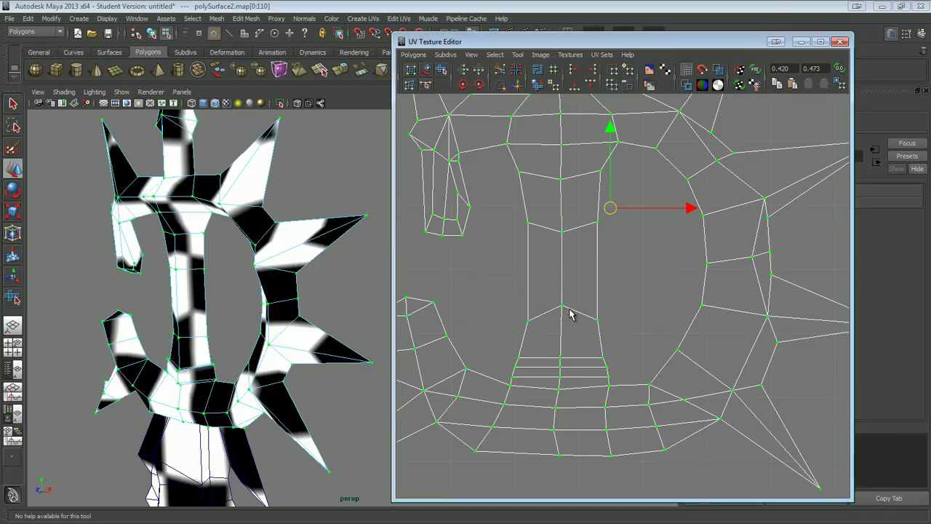
pyautogui.keyDown('shift'); pyautogui.moveTo(569, 280); pyautogui.dragTo(657, 283, button='right'); pyautogui.keyUp('shift')
pyautogui.press('f')
pyautogui.moveTo(560, 326); pyautogui.dragTo(575, 272, button='right')
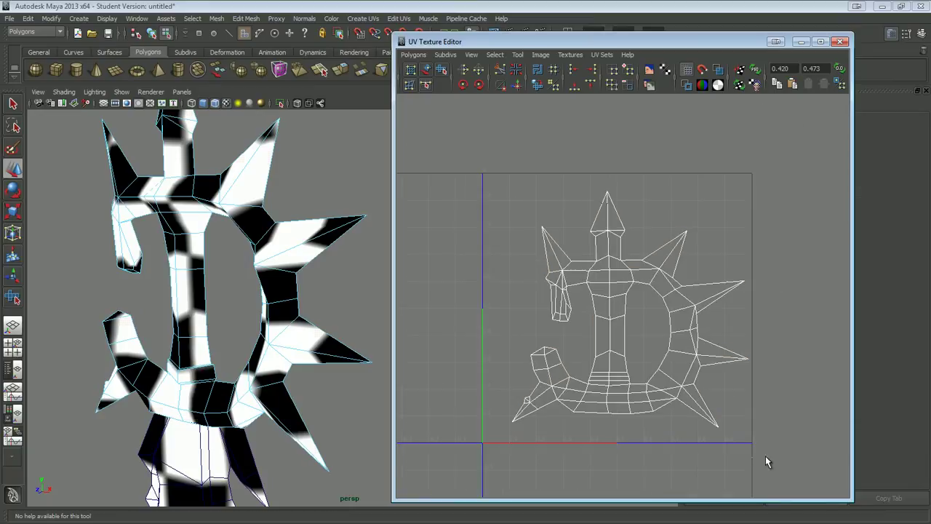
# Select the guard's UV shell and scale and move it into the 0–1 space.
pyautogui.moveTo(766, 462); pyautogui.dragTo(509, 182)
pyautogui.moveTo(565, 252); pyautogui.dragTo(603, 249, button='right')
pyautogui.press('r')
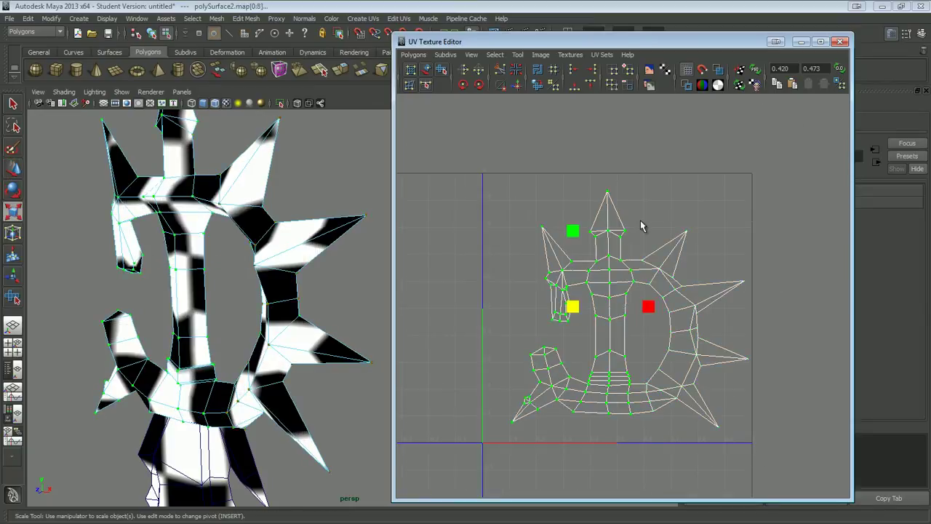
pyautogui.moveTo(642, 327); pyautogui.dragTo(607, 328)
pyautogui.press('w')
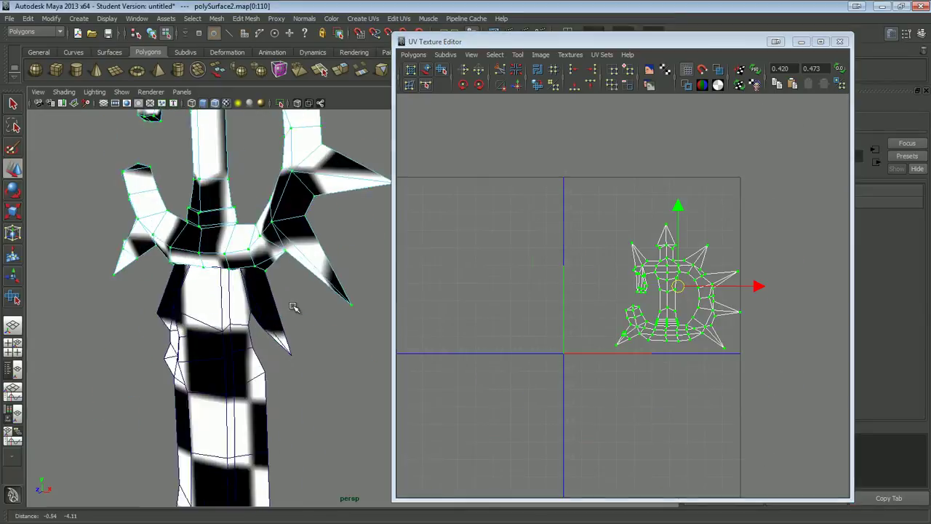
pyautogui.scroll(2, 615, 325)
pyautogui.press('r')
pyautogui.moveTo(613, 322)
pyautogui.mouseDown()
pyautogui.moveTo(633, 300)
pyautogui.moveTo(614, 301)
pyautogui.mouseUp()
pyautogui.press('w')
pyautogui.press('r')
pyautogui.press('w')
# Unfold the guard's UV shell from its spike-tip UVs and select the blade's whole shell.
pyautogui.click(771, 258)
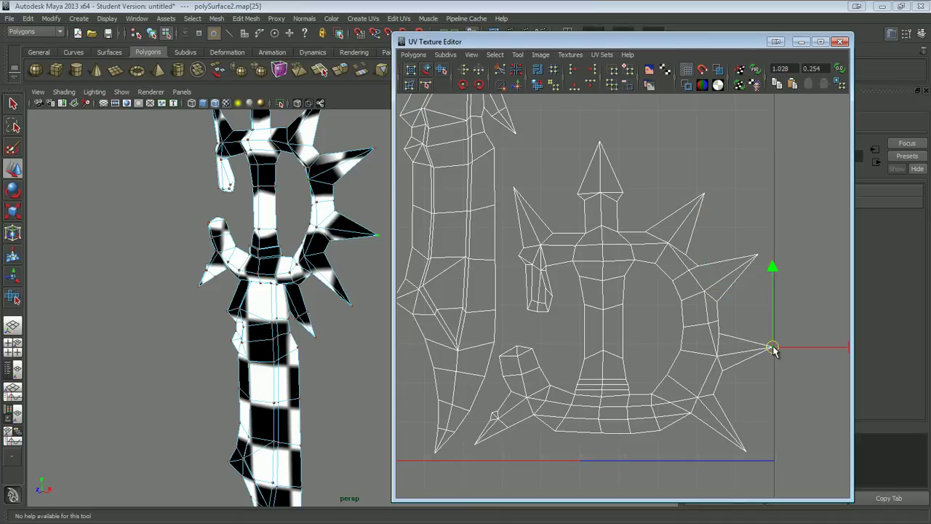
pyautogui.scroll(-2, 746, 440)
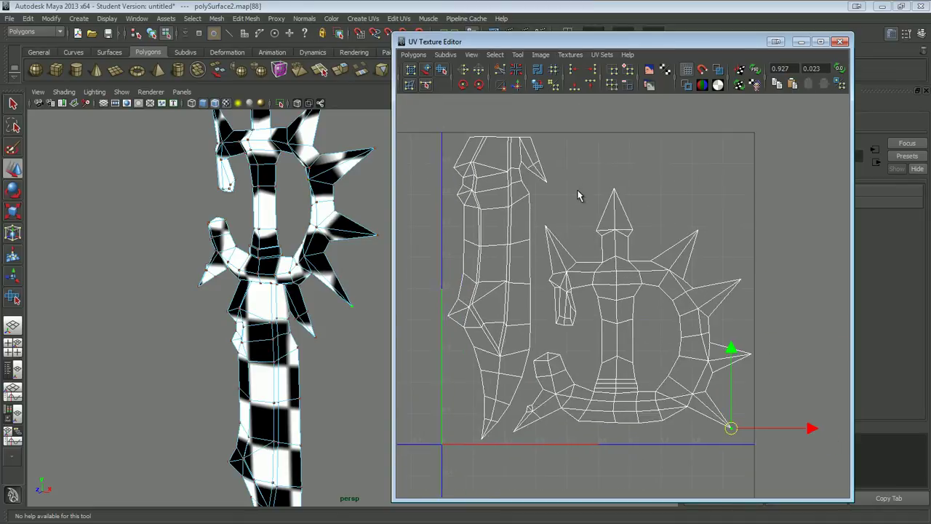
pyautogui.click(613, 229)
pyautogui.keyDown('shift'); pyautogui.rightClick(615, 230); pyautogui.keyUp('shift')
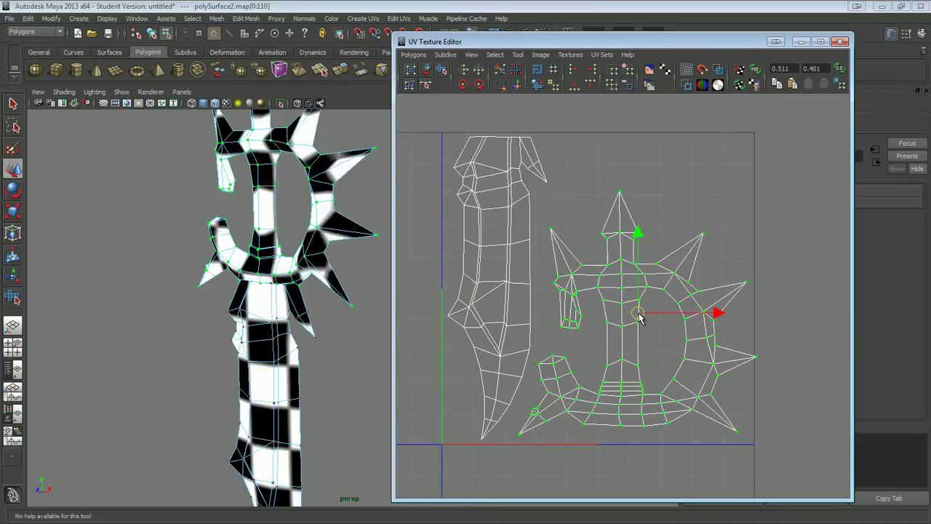
pyautogui.click(486, 138)
pyautogui.keyDown('ctrl'); pyautogui.rightClick(487, 140); pyautogui.keyUp('ctrl')
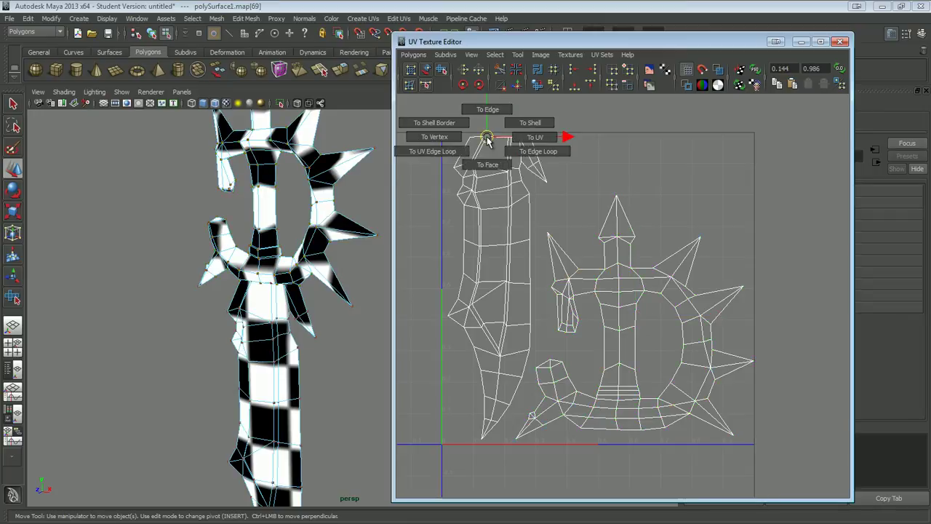
pyautogui.click(517, 133)
# Clear the UV selection, frame both shells and return the model to object mode.
pyautogui.click(596, 249)
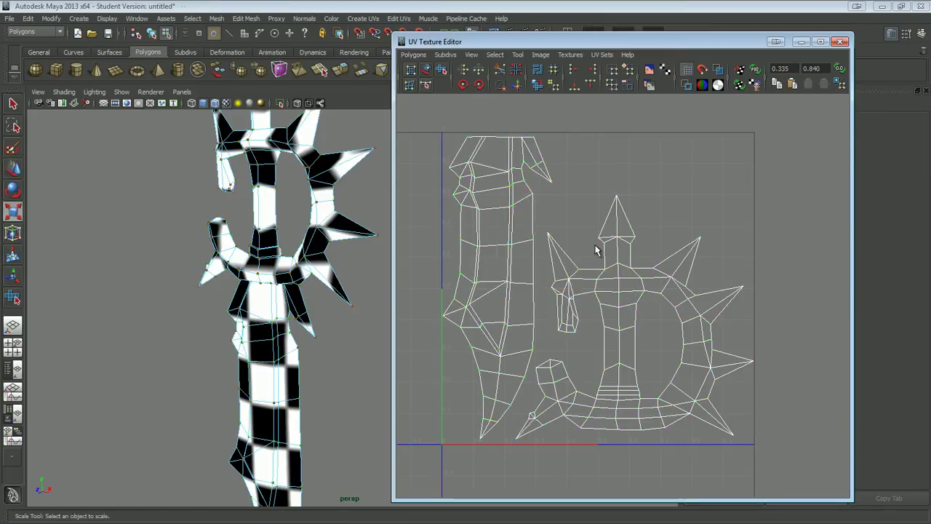
pyautogui.keyDown('alt'); pyautogui.moveTo(596, 249); pyautogui.dragTo(610, 385, button='right'); pyautogui.keyUp('alt')
pyautogui.press('f')
pyautogui.keyDown('alt'); pyautogui.moveTo(306, 305); pyautogui.dragTo(291, 276); pyautogui.keyUp('alt')
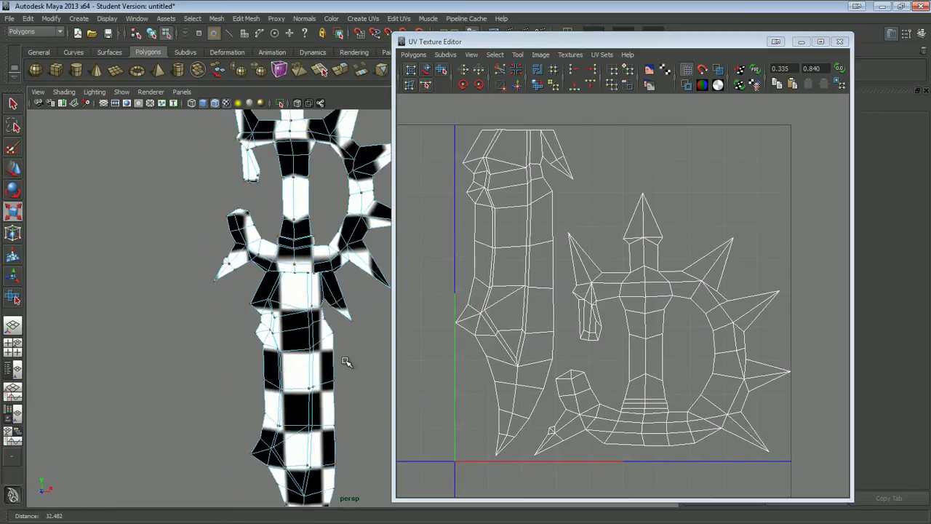
pyautogui.moveTo(290, 270); pyautogui.dragTo(315, 260, button='right')
pyautogui.moveTo(316, 260)
pyautogui.keyDown('alt'); pyautogui.mouseDown()
pyautogui.moveTo(316, 308)
pyautogui.moveTo(320, 291)
pyautogui.mouseUp(); pyautogui.keyUp('alt')
# Save the scene as 'sword' in the 3D Works folder, dismissing the student notice.
pyautogui.click(9, 18)
pyautogui.click(34, 70)
pyautogui.click(509, 147)
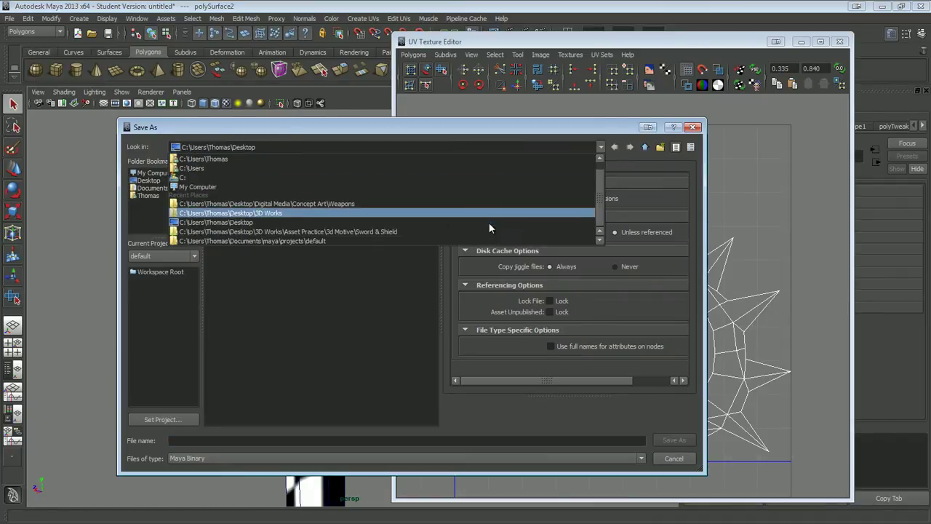
pyautogui.click(440, 213)
pyautogui.write('sword')
pyautogui.press('Return')
pyautogui.click(443, 275)
# Minimize the UV editor and orbit the sword toward a side view.
pyautogui.moveTo(313, 299)
pyautogui.keyDown('alt'); pyautogui.mouseDown()
pyautogui.moveTo(273, 300)
pyautogui.moveTo(306, 284)
pyautogui.mouseUp(); pyautogui.keyUp('alt')
pyautogui.click(801, 42)
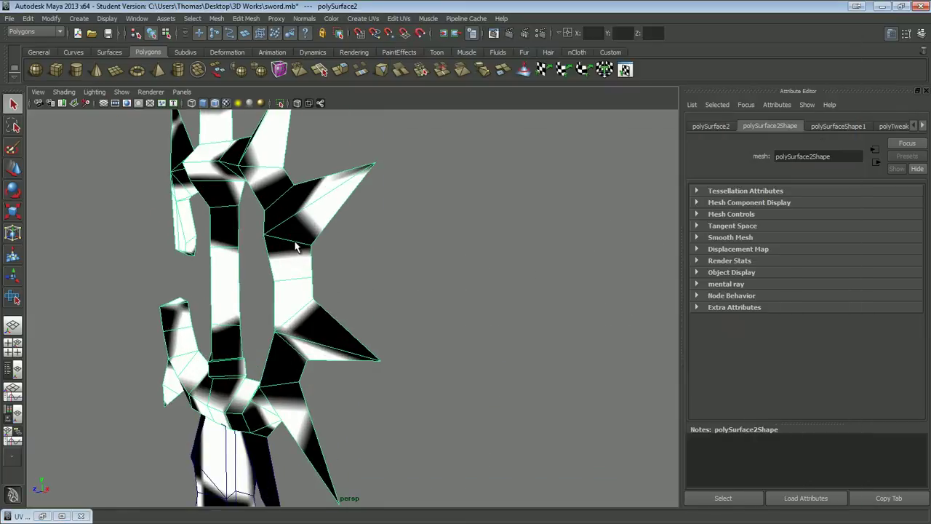
pyautogui.keyDown('alt'); pyautogui.moveTo(297, 245); pyautogui.dragTo(320, 240); pyautogui.keyUp('alt')
pyautogui.rightClick(256, 33)
pyautogui.moveTo(449, 280)
pyautogui.keyDown('alt'); pyautogui.mouseDown()
pyautogui.moveTo(206, 61)
pyautogui.moveTo(426, 208)
pyautogui.moveTo(428, 288)
pyautogui.mouseUp(); pyautogui.keyUp('alt')
pyautogui.scroll(5, 426, 208)
# Center the sword's pivot and show its side view in the four-view layout.
pyautogui.click(28, 20)
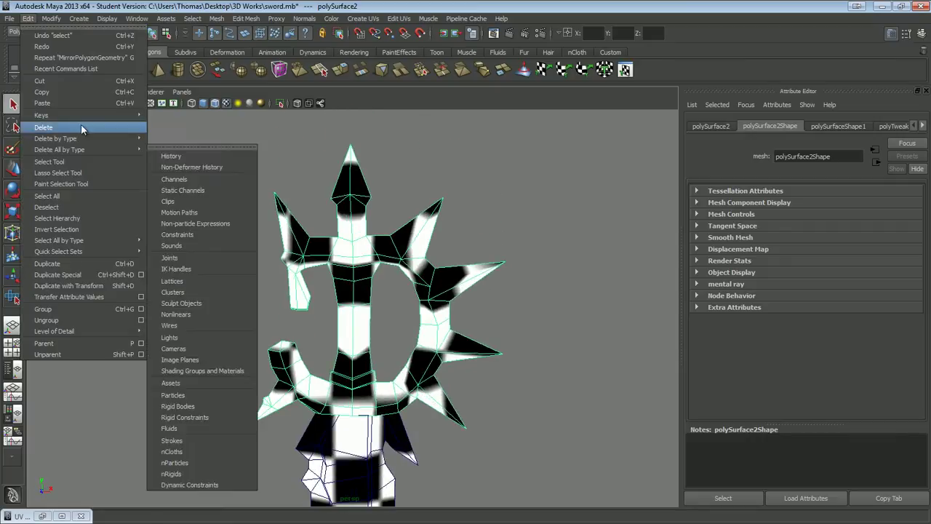
pyautogui.click(51, 127)
pyautogui.press('w')
pyautogui.keyDown('alt'); pyautogui.moveTo(418, 396); pyautogui.dragTo(254, 170); pyautogui.keyUp('alt')
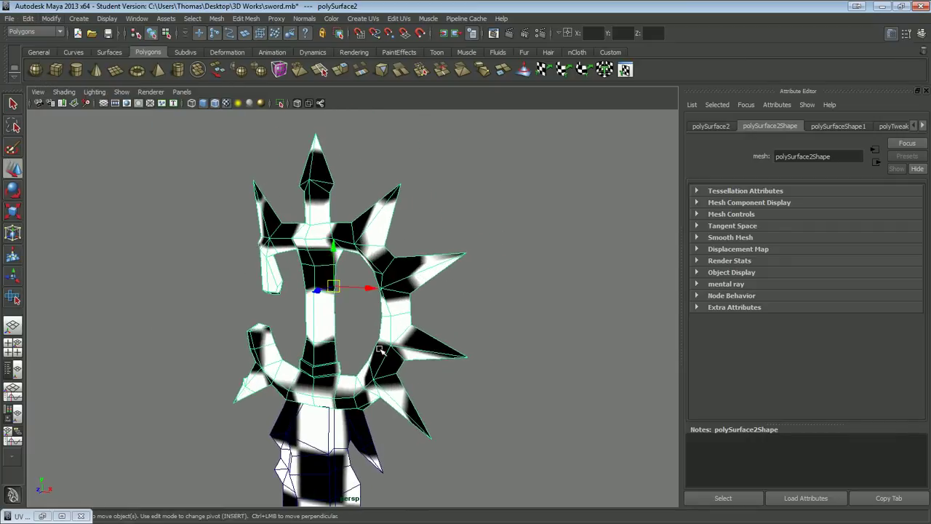
pyautogui.press('space')
pyautogui.press('space')
pyautogui.scroll(3, 442, 343)
pyautogui.scroll(2, 416, 331)
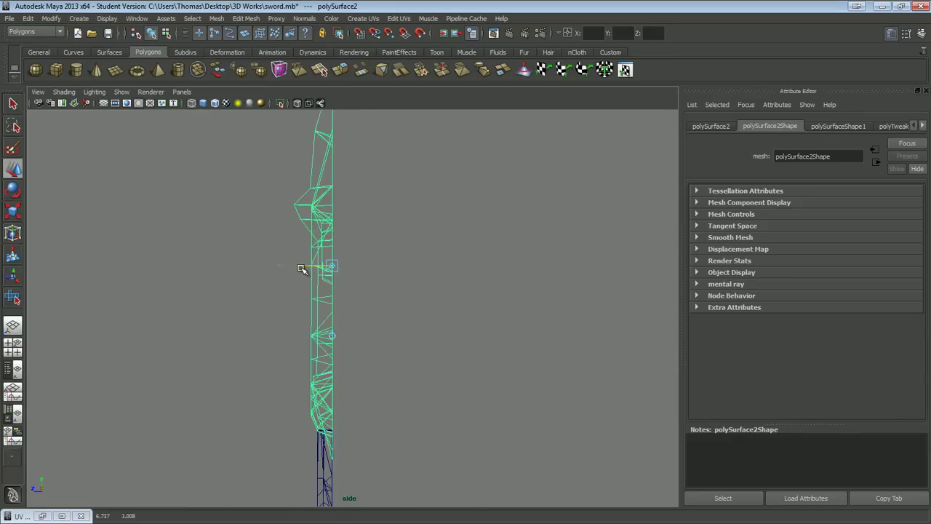
pyautogui.keyDown('alt'); pyautogui.moveTo(302, 269); pyautogui.dragTo(368, 191); pyautogui.keyUp('alt')
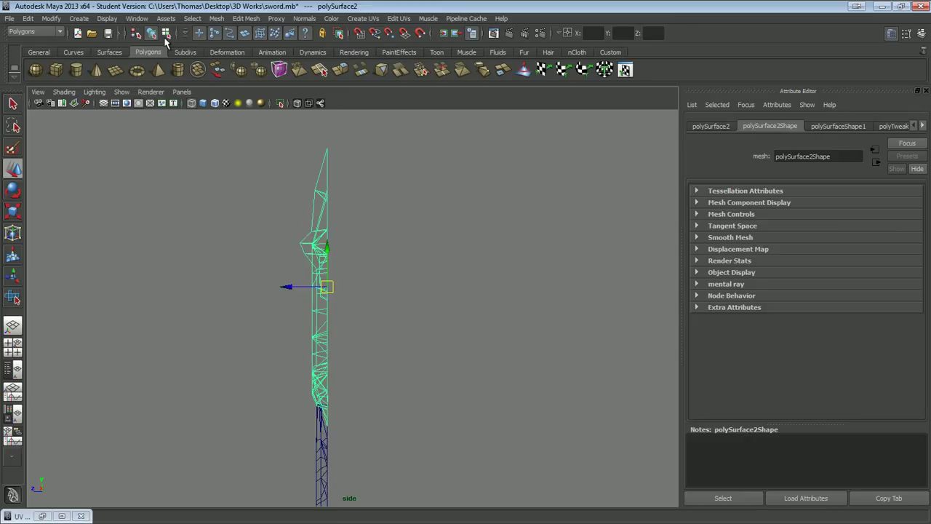
# Mirror the half sword with Mirror Geometry, redoing it along the correct axis.
pyautogui.click(216, 18)
pyautogui.click(334, 263)
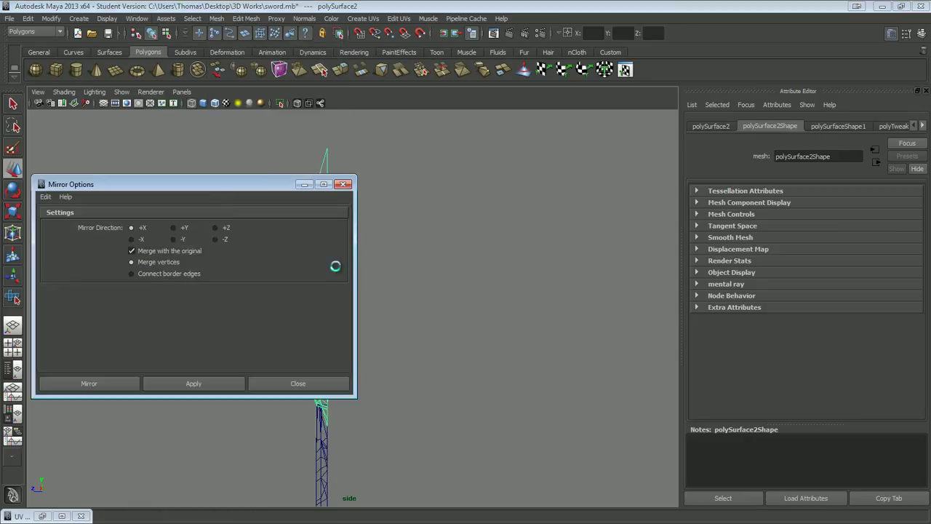
pyautogui.moveTo(187, 182); pyautogui.dragTo(550, 182)
pyautogui.click(560, 378)
pyautogui.click(577, 223)
pyautogui.click(546, 379)
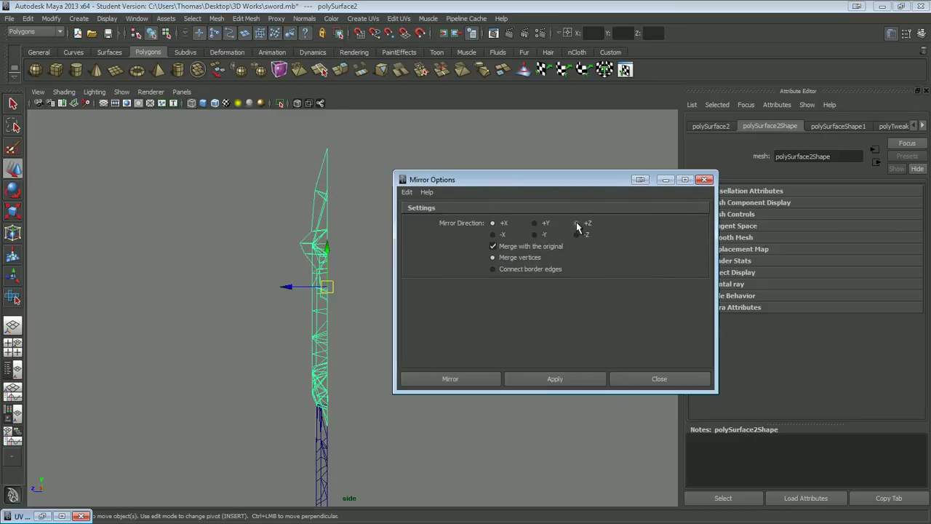
pyautogui.hotkey('ctrl', 'z')
pyautogui.click(576, 234)
pyautogui.click(551, 378)
pyautogui.click(380, 327)
# Combine the mirrored sword halves into one textured mesh.
pyautogui.press('6')
pyautogui.moveTo(659, 270)
pyautogui.keyDown('alt'); pyautogui.mouseDown()
pyautogui.moveTo(255, 286)
pyautogui.moveTo(473, 235)
pyautogui.moveTo(374, 267)
pyautogui.moveTo(342, 218)
pyautogui.mouseUp(); pyautogui.keyUp('alt')
pyautogui.click(304, 19)
pyautogui.click(277, 262)
pyautogui.moveTo(264, 264)
pyautogui.keyDown('alt'); pyautogui.mouseDown()
pyautogui.moveTo(480, 245)
pyautogui.moveTo(487, 315)
pyautogui.moveTo(384, 259)
pyautogui.mouseUp(); pyautogui.keyUp('alt')
# Select the whole sword and center its pivot.
pyautogui.click(318, 245)
pyautogui.keyDown('alt'); pyautogui.moveTo(349, 301); pyautogui.dragTo(298, 302); pyautogui.keyUp('alt')
pyautogui.keyDown('shift'); pyautogui.click(299, 298); pyautogui.keyUp('shift')
pyautogui.click(246, 18)
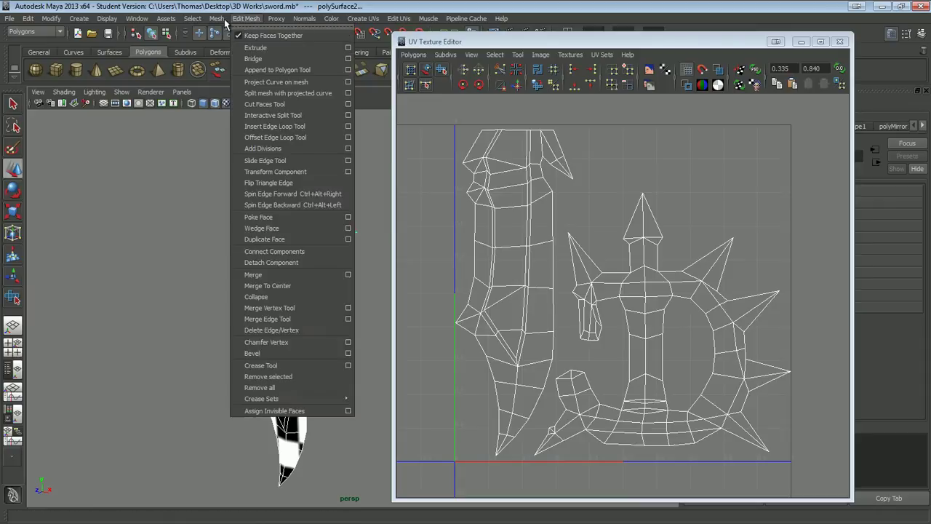
pyautogui.click(227, 36)
pyautogui.keyDown('alt'); pyautogui.moveTo(284, 277); pyautogui.dragTo(295, 269); pyautogui.keyUp('alt')
pyautogui.click(51, 19)
pyautogui.click(84, 134)
# Orbit to a front view and bring the UV layout back beside the sword.
pyautogui.moveTo(338, 311)
pyautogui.keyDown('alt'); pyautogui.mouseDown()
pyautogui.moveTo(305, 489)
pyautogui.moveTo(368, 322)
pyautogui.mouseUp(); pyautogui.keyUp('alt')
pyautogui.moveTo(648, 46); pyautogui.dragTo(590, 34)
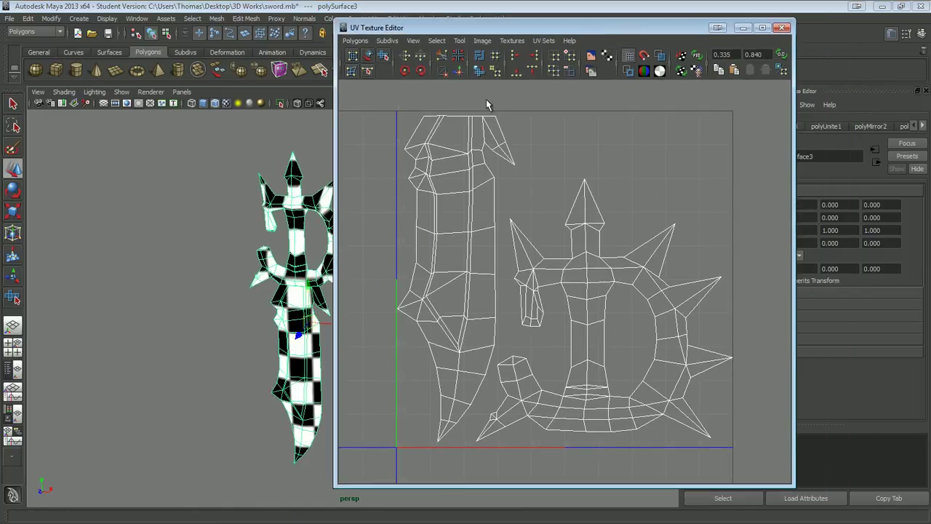
pyautogui.click(355, 40)
# Set the UV snapshot image size to 1024 by 1024.
pyautogui.click(392, 374)
pyautogui.click(471, 291)
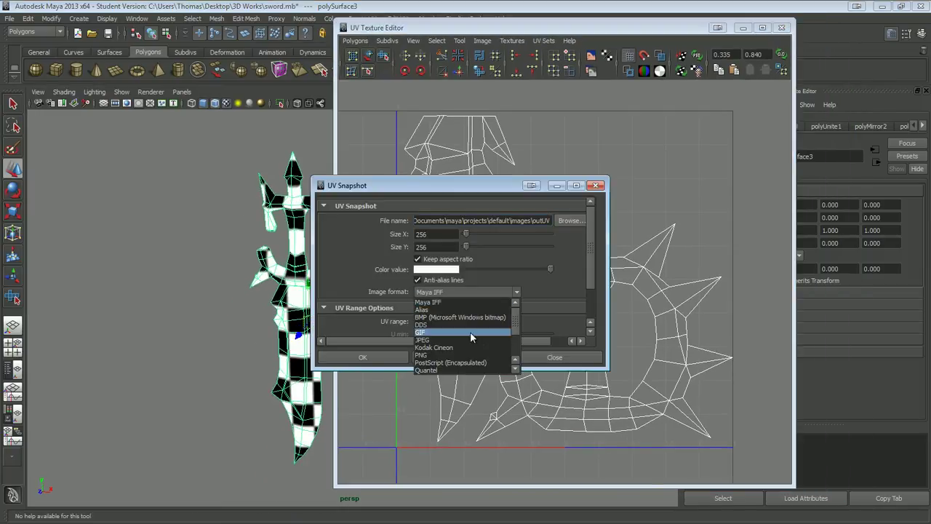
pyautogui.scroll(-1, 488, 337)
pyautogui.doubleClick(429, 227)
pyautogui.write('1024')
pyautogui.press('Tab')
pyautogui.scroll(-1, 589, 277)
pyautogui.scroll(-1, 590, 278)
pyautogui.scroll(2, 582, 232)
# Create a new Sword folder inside 3D Works as the snapshot save location.
pyautogui.click(574, 214)
pyautogui.click(600, 149)
pyautogui.scroll(-2, 538, 189)
pyautogui.click(499, 210)
pyautogui.click(660, 147)
pyautogui.write('Sword')
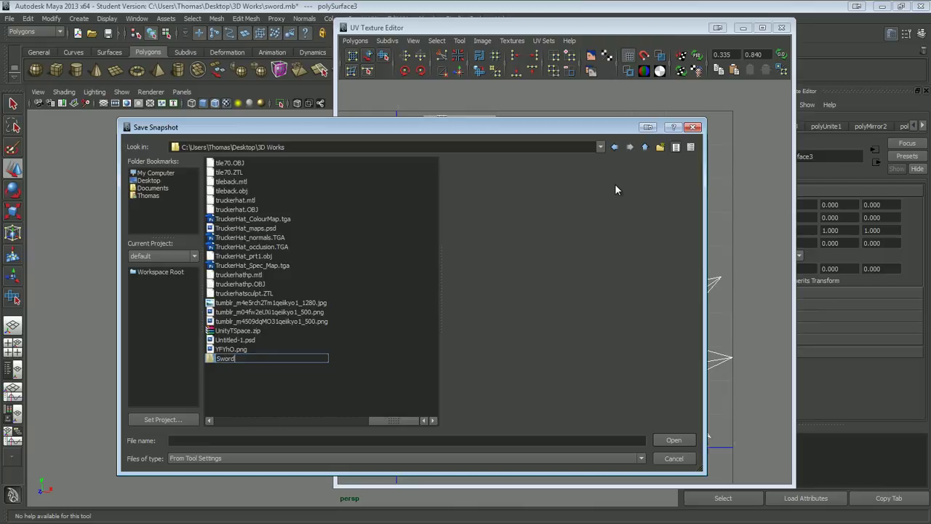
pyautogui.moveTo(392, 424); pyautogui.dragTo(366, 421)
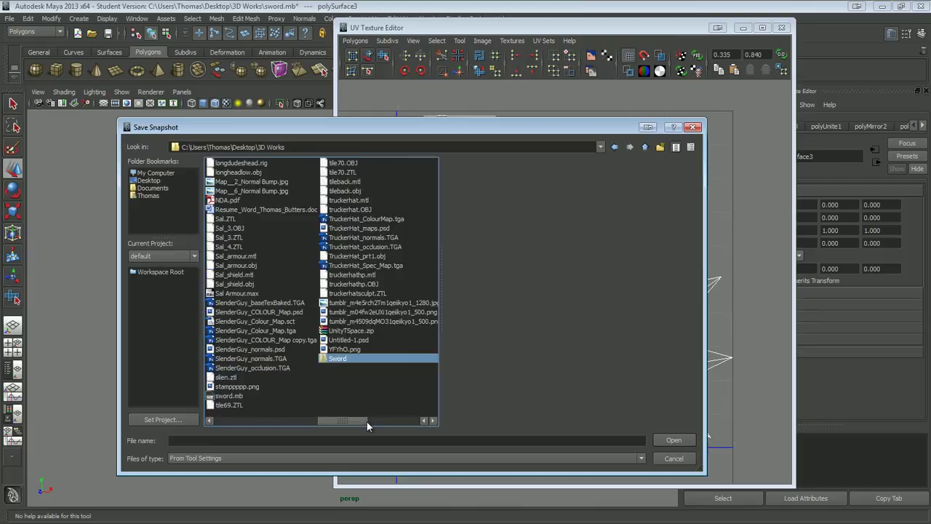
pyautogui.click(229, 395)
pyautogui.click(339, 349)
pyautogui.doubleClick(341, 353)
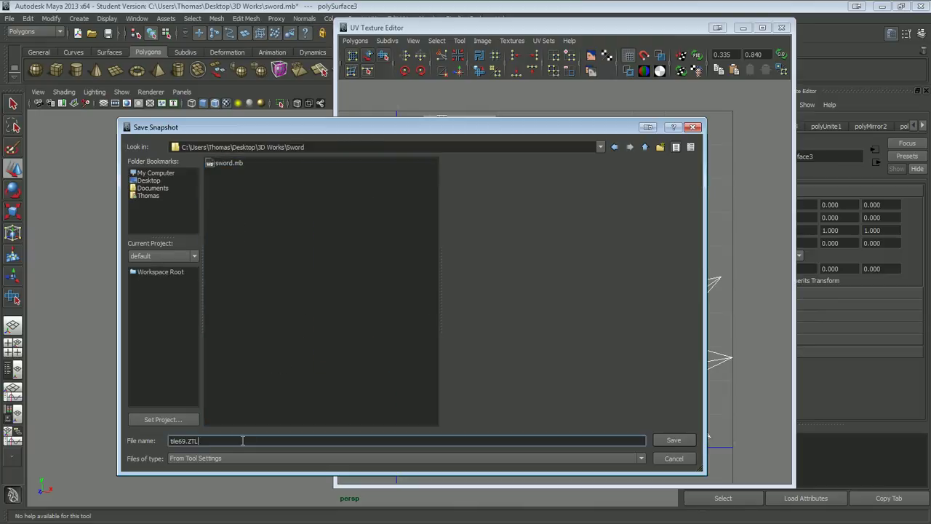
# Name the snapshot file Sword_UV and export it.
pyautogui.write('Sword.t')
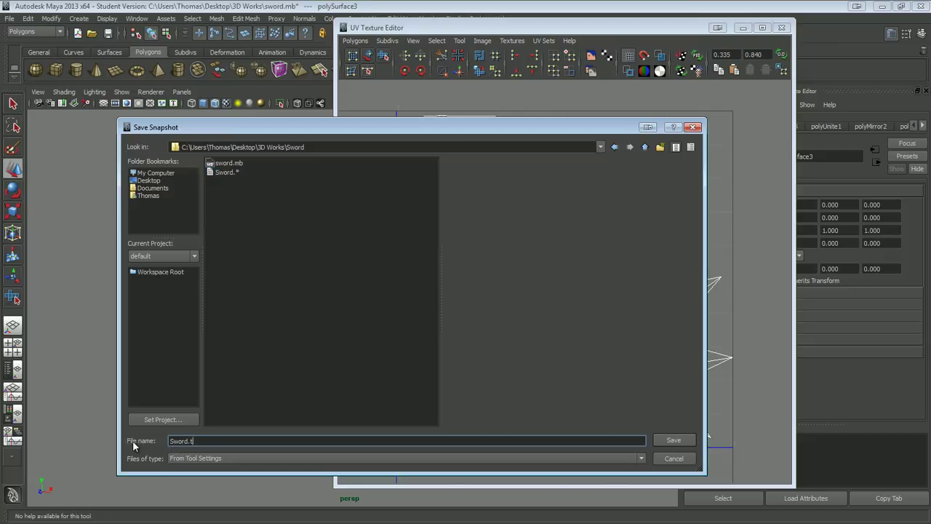
pyautogui.press('BackSpace')
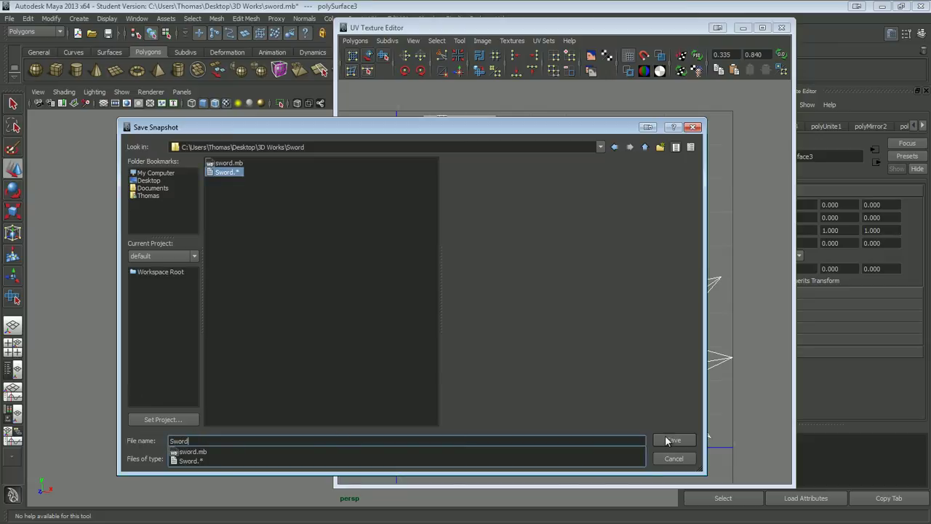
pyautogui.click(666, 441)
pyautogui.click(433, 313)
pyautogui.click(231, 437)
pyautogui.write('_UV')
pyautogui.press('Return')
pyautogui.click(362, 356)
pyautogui.click(742, 28)
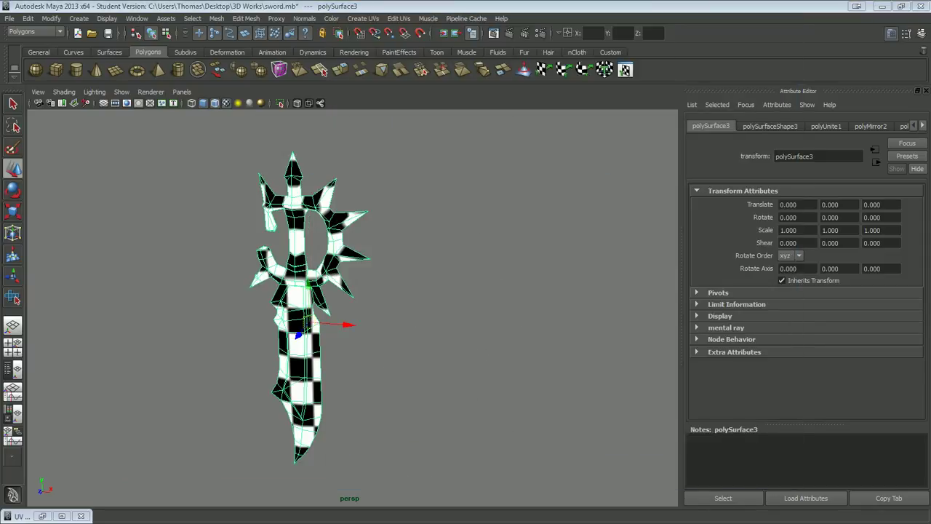